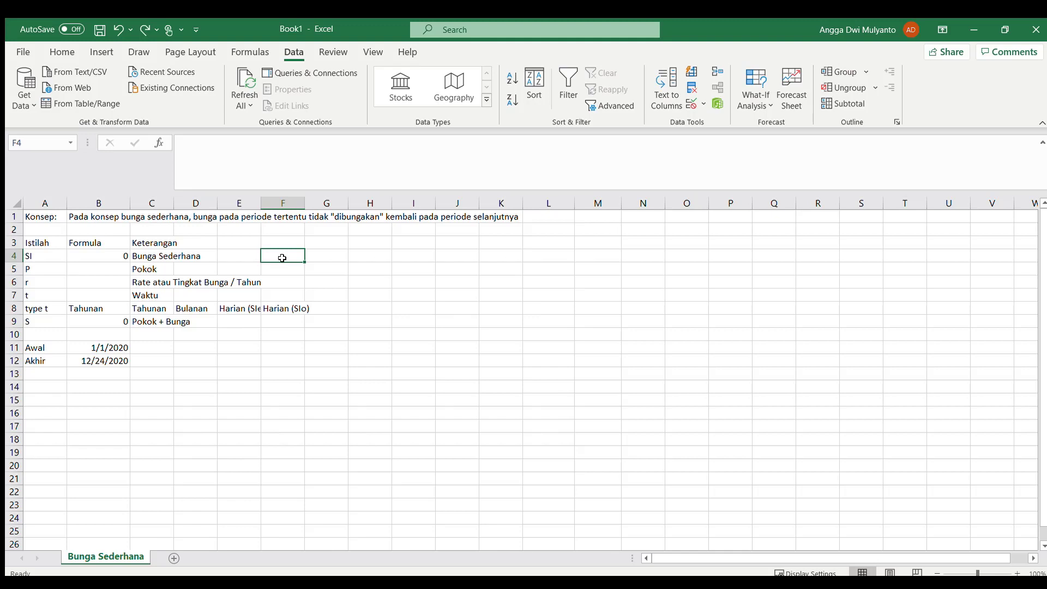
- Examine the simple-interest concept statement, the Istilah heading and the description of the SI term
left_click(288, 213)
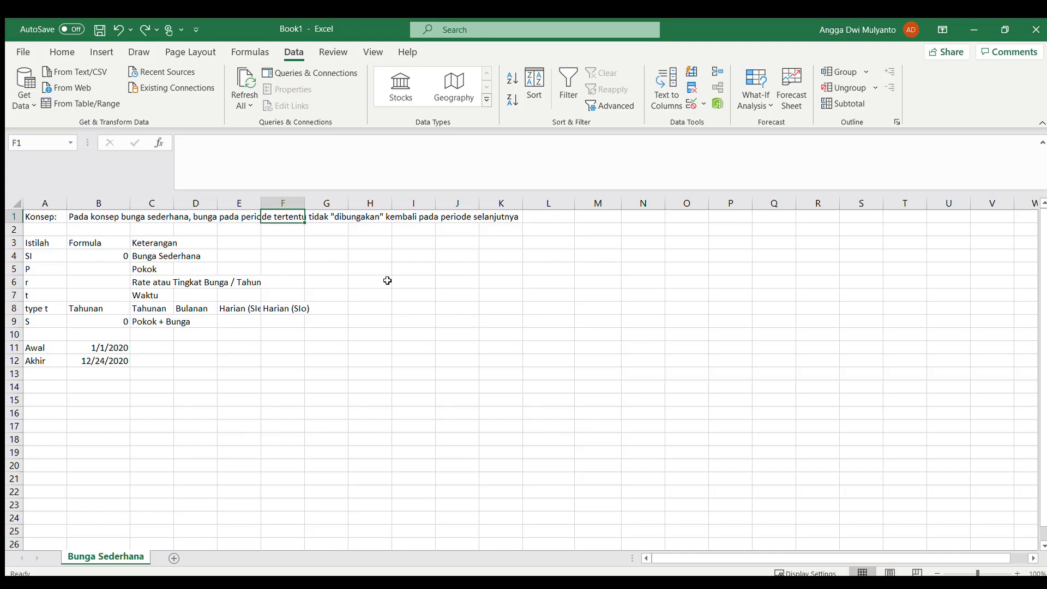
left_click(28, 238)
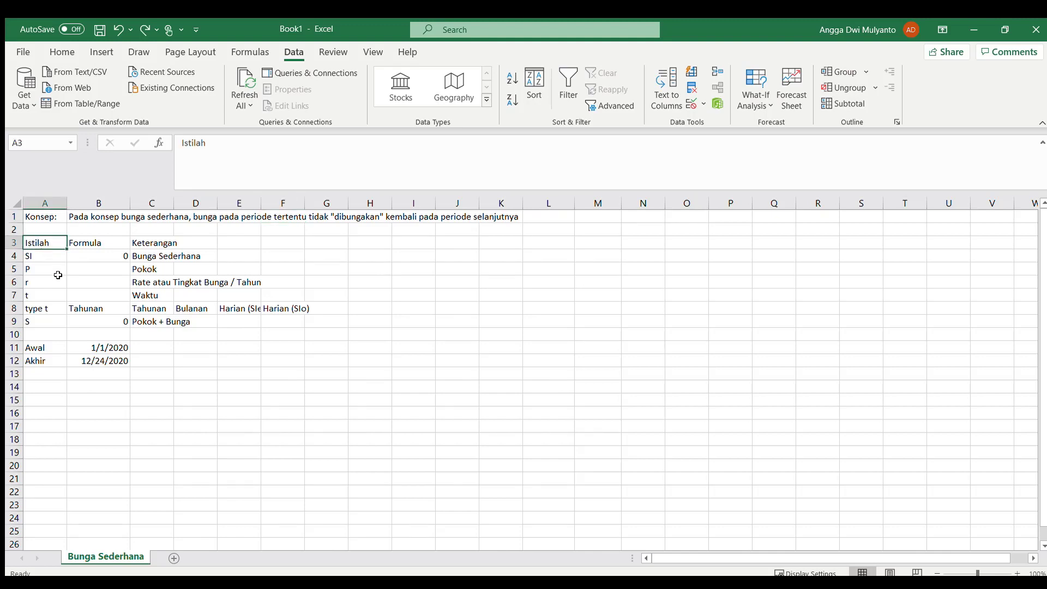
left_click(43, 255)
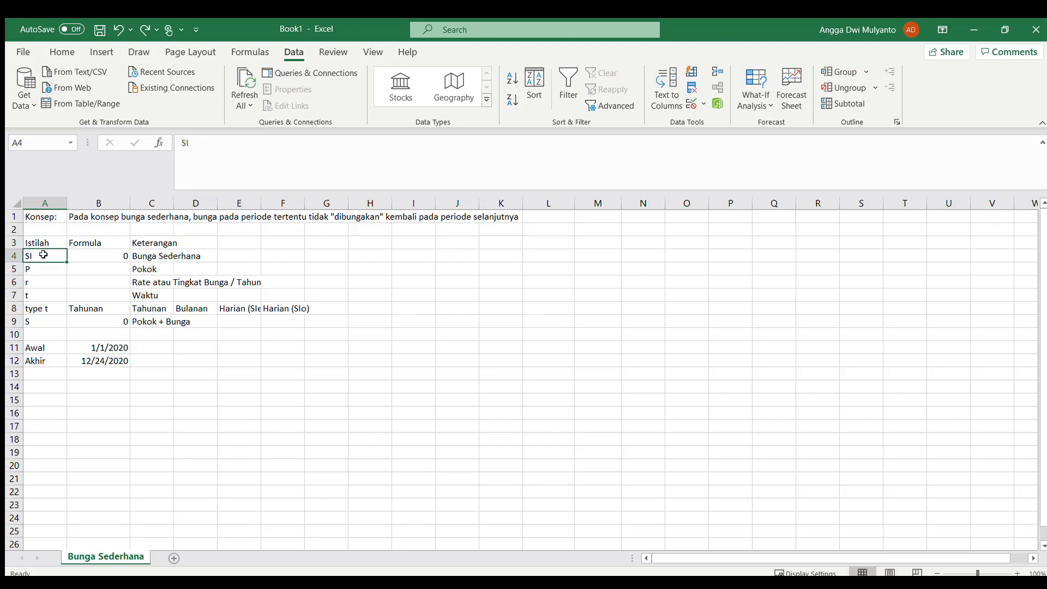
left_click(164, 254)
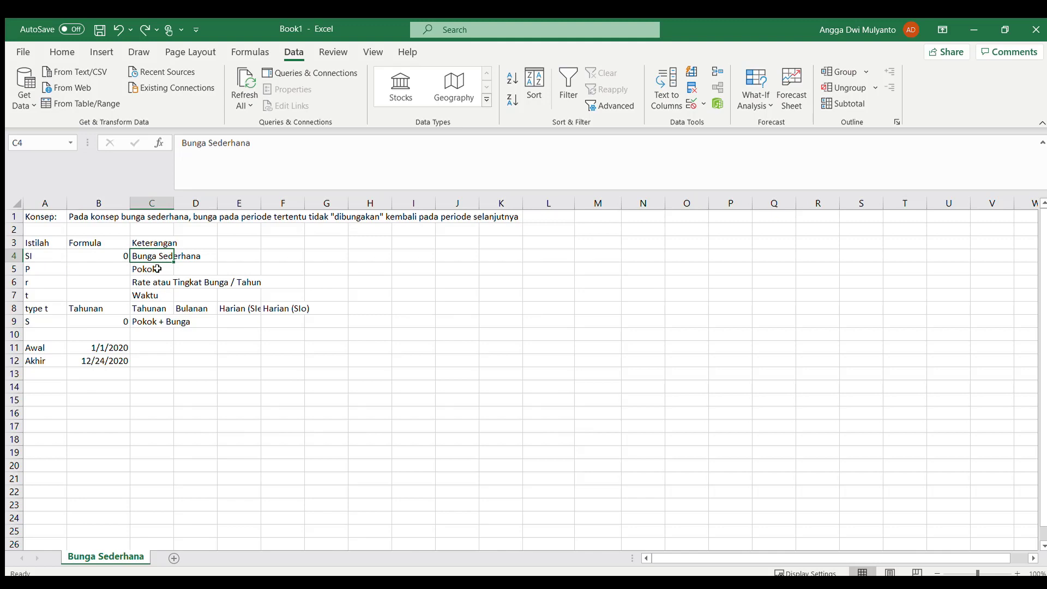
- Enter 6000000 as the principal (P, Pokok) in cell B5
left_click(43, 268)
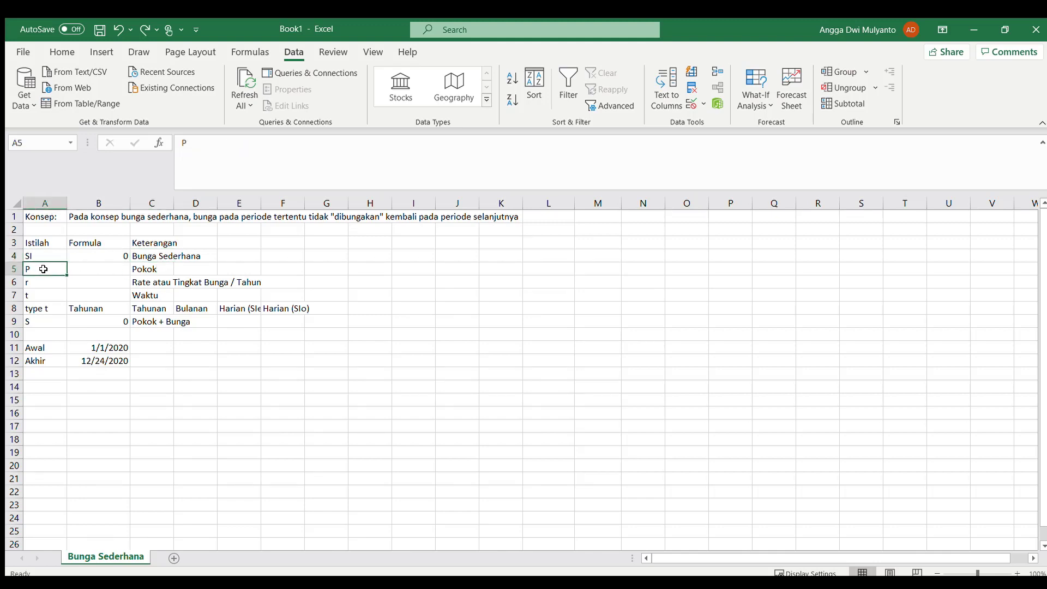
left_click(143, 269)
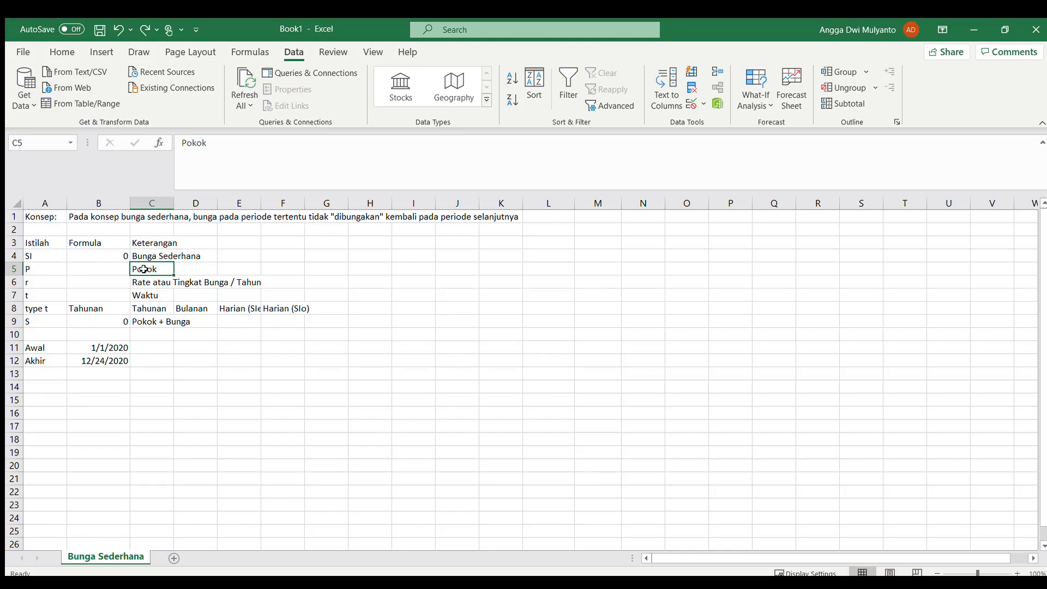
key("Left")
type("6")
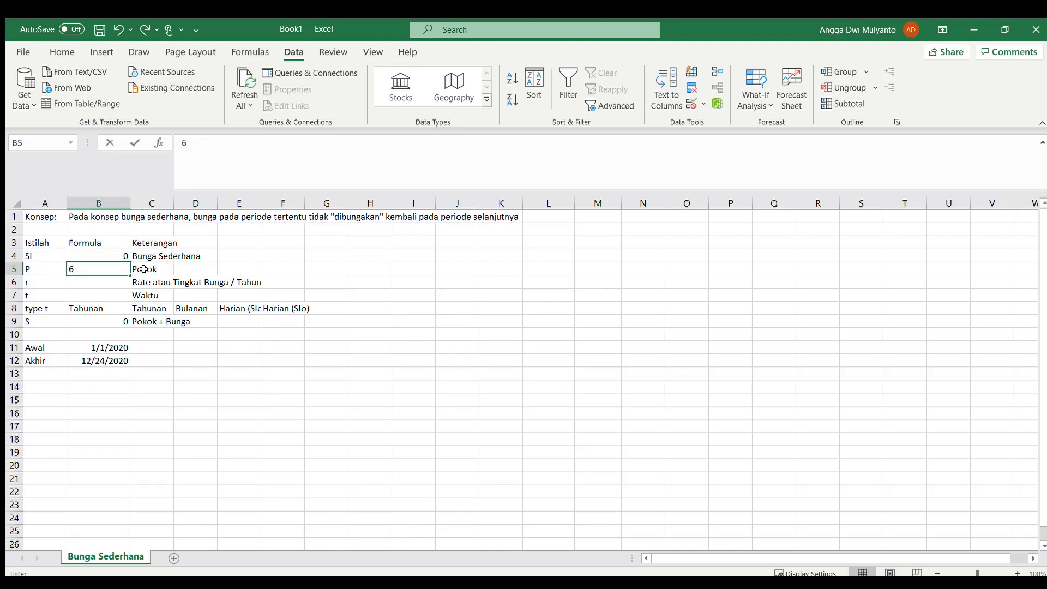
type("000000")
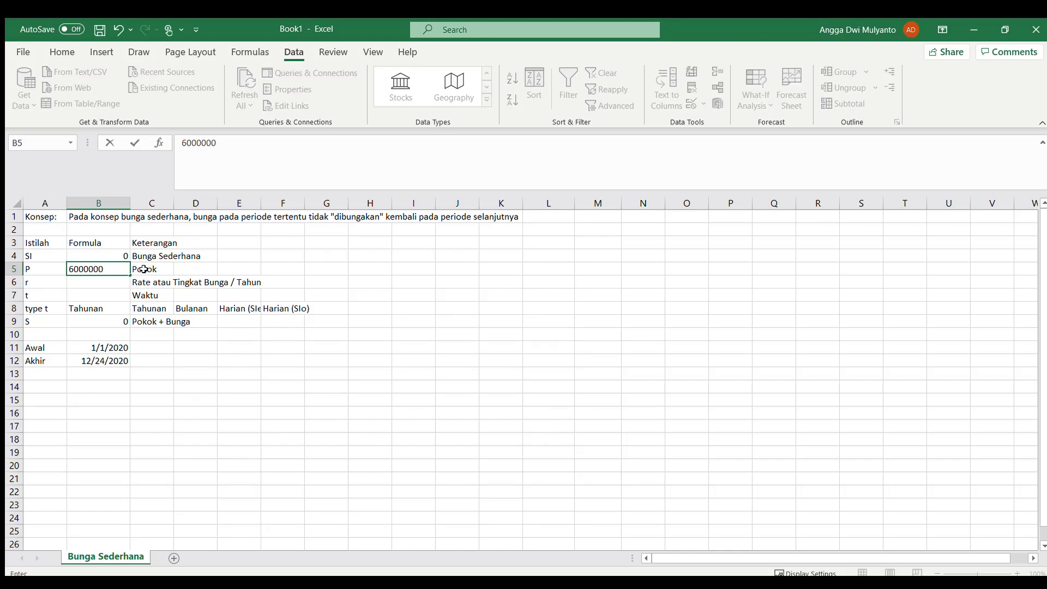
key("Tab")
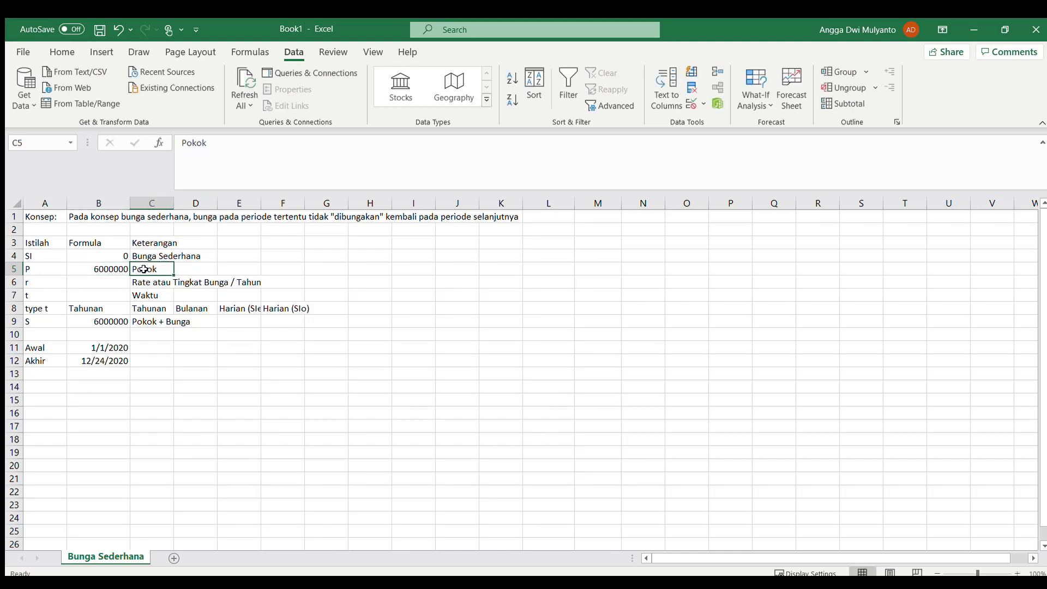
- Enter 0.06 as the annual interest rate (r) in cell B6
key("Return")
key("Left")
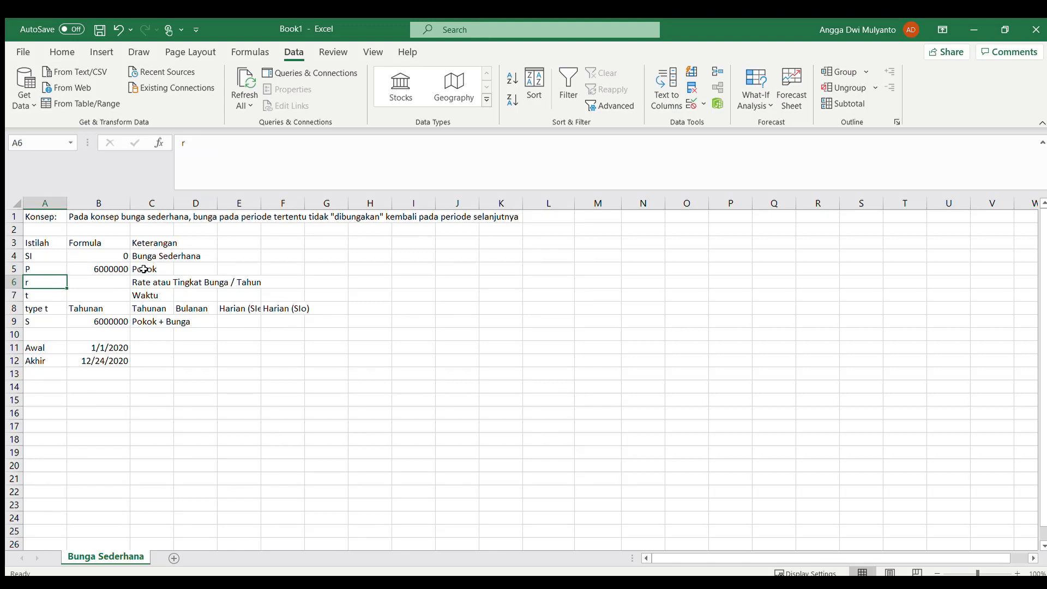
key("Right")
key("Right")
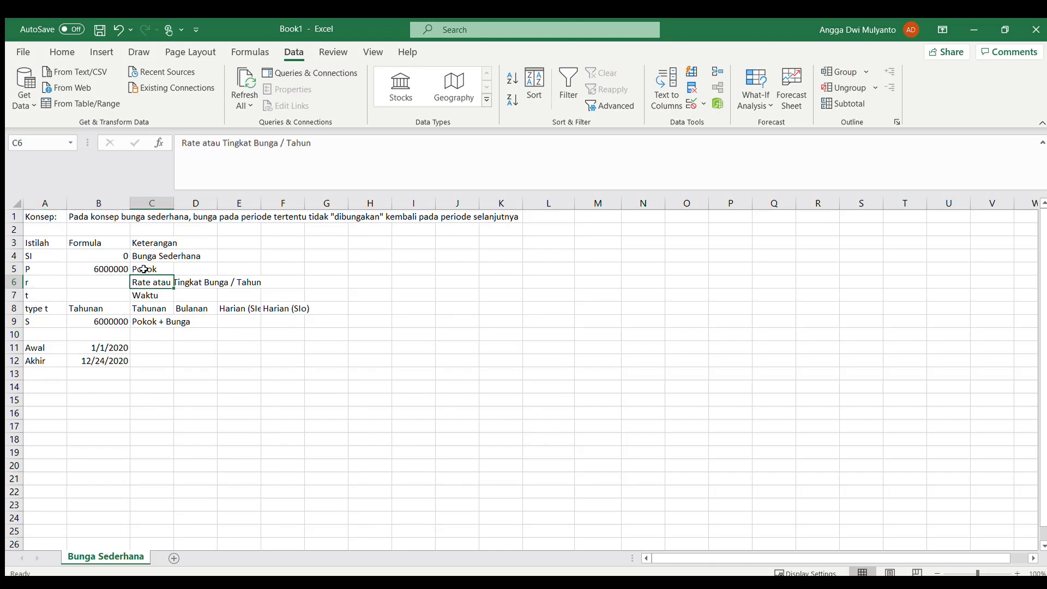
key("Left")
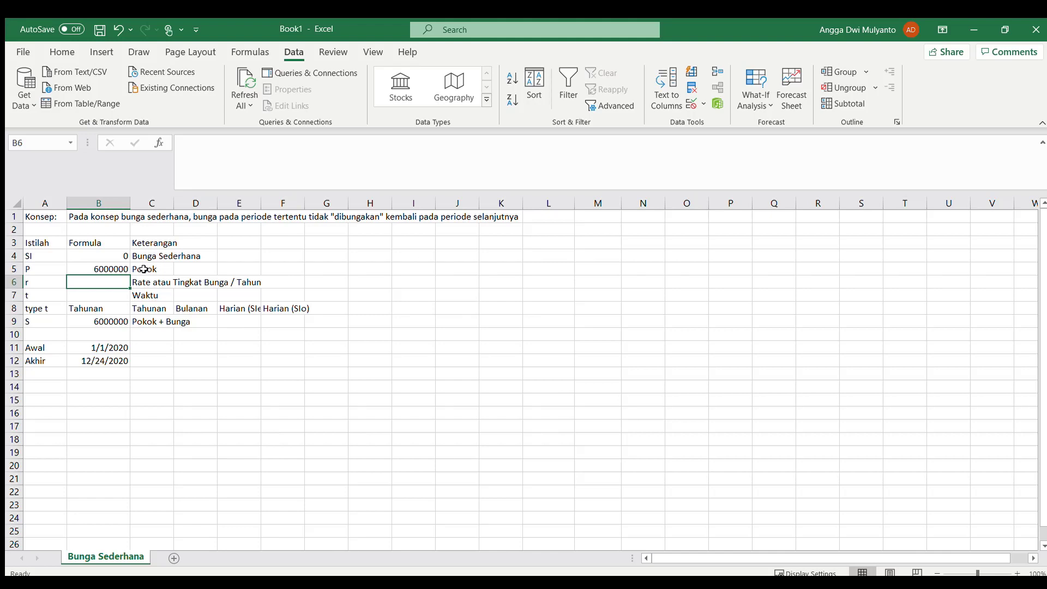
type("0.0")
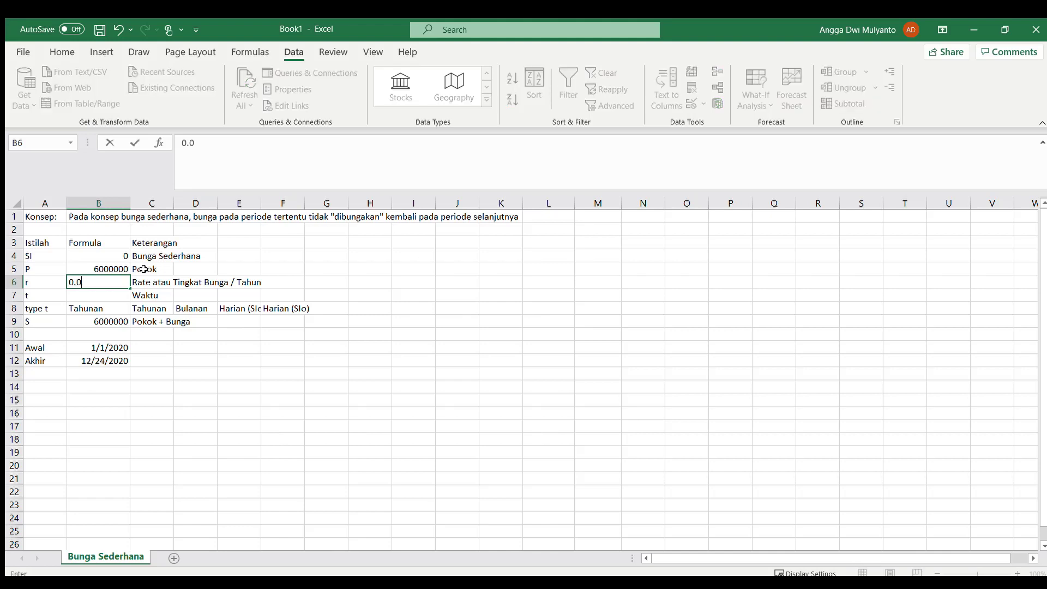
type("6")
key("Return")
- Examine the time term t and the type t row with its Tahunan, Bulanan, Harian (SIe) and Harian (SIo) period options
key("Left")
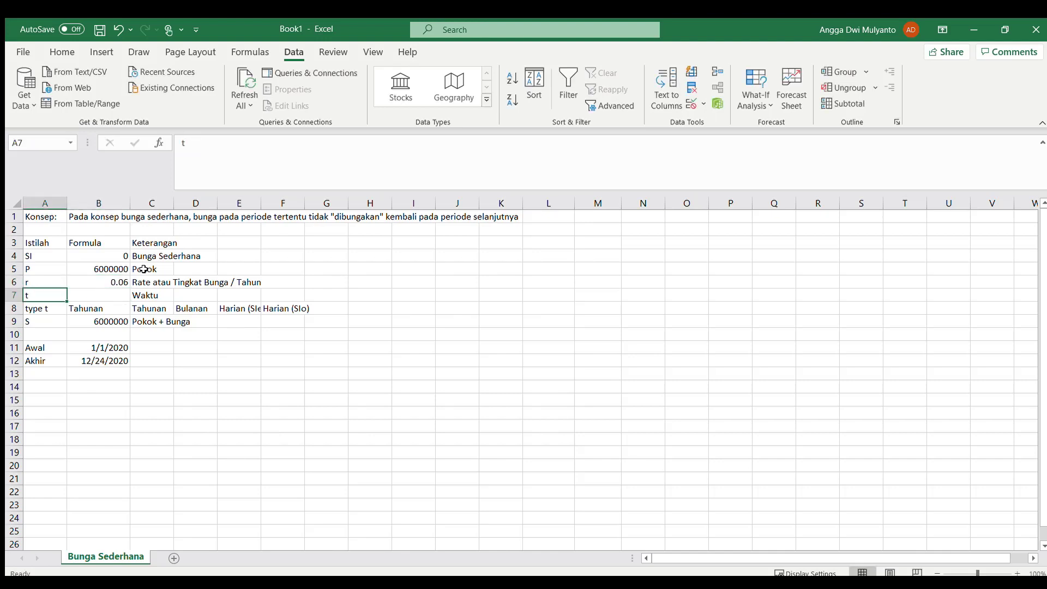
key("Right")
key("Right")
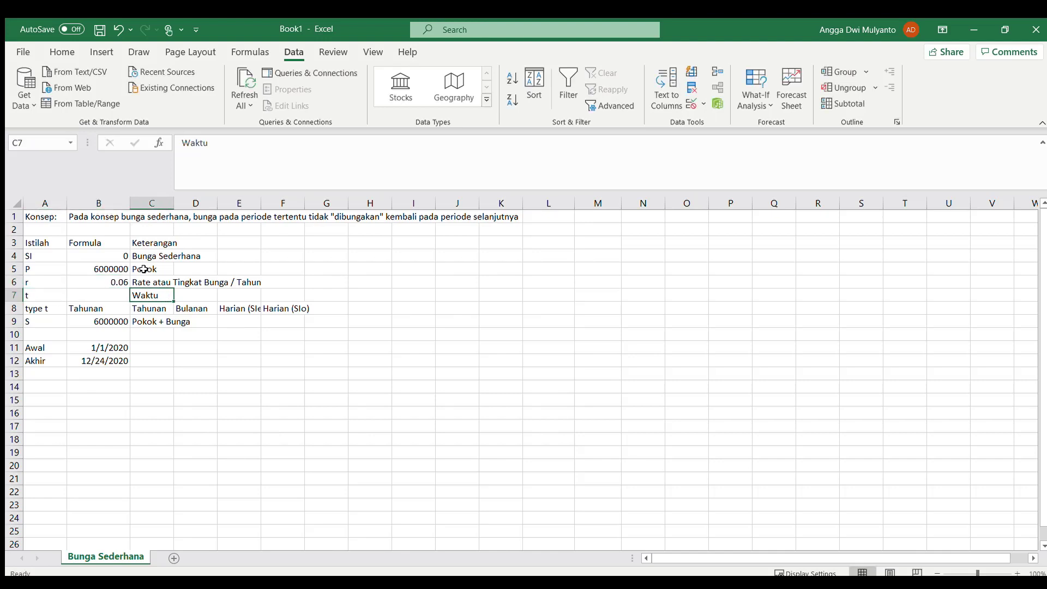
key("Left")
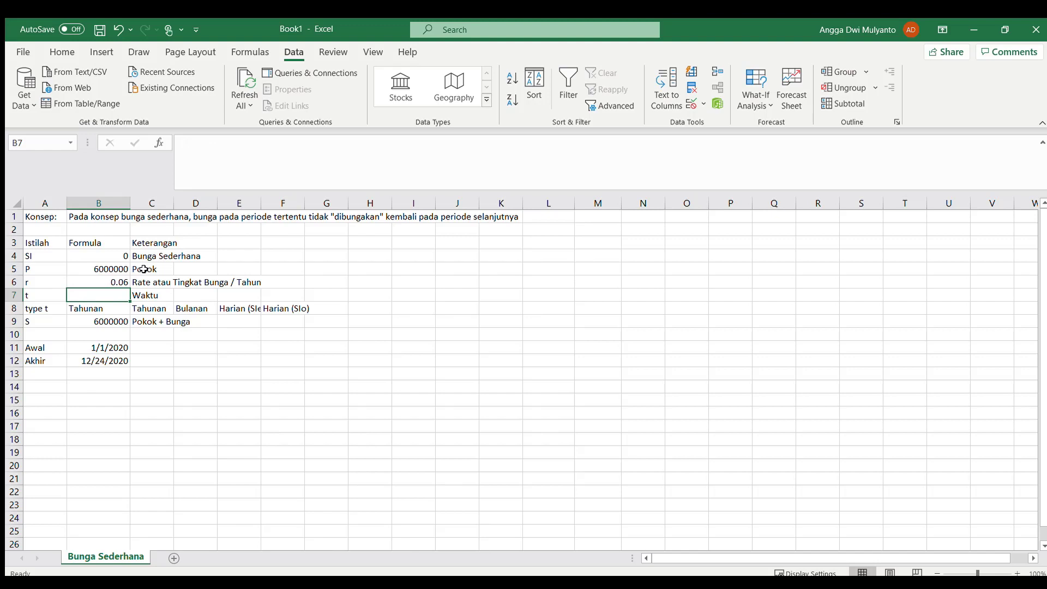
key("Down")
key("Right")
key("Right")
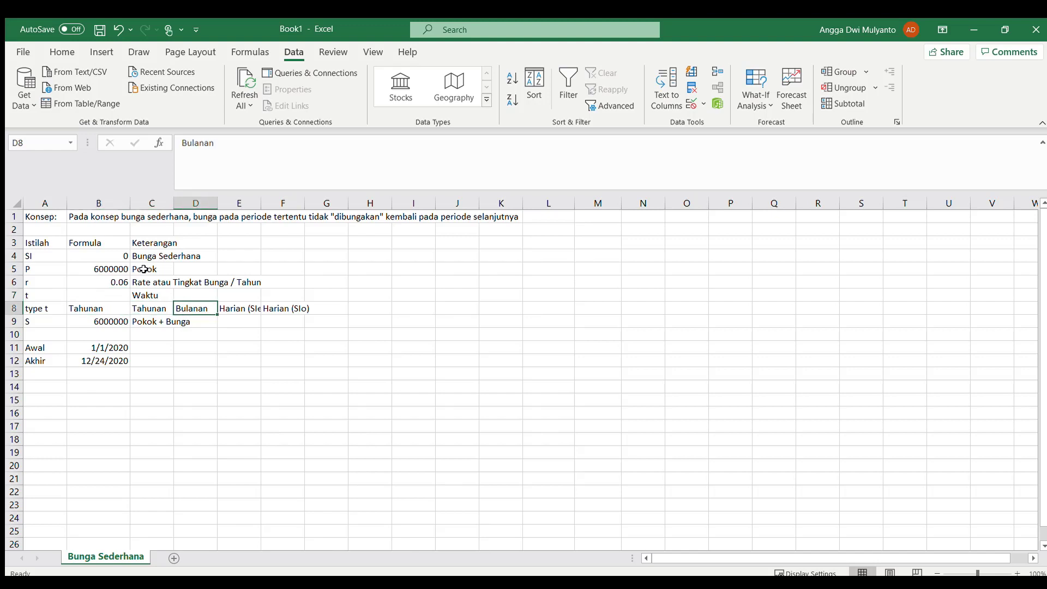
key("Right")
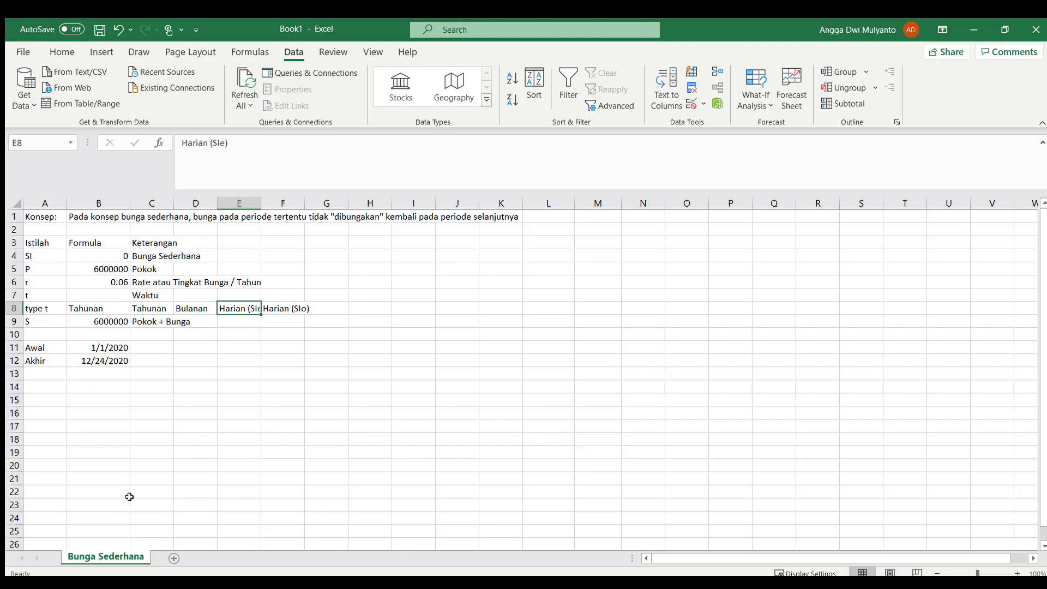
key("alt+Tab")
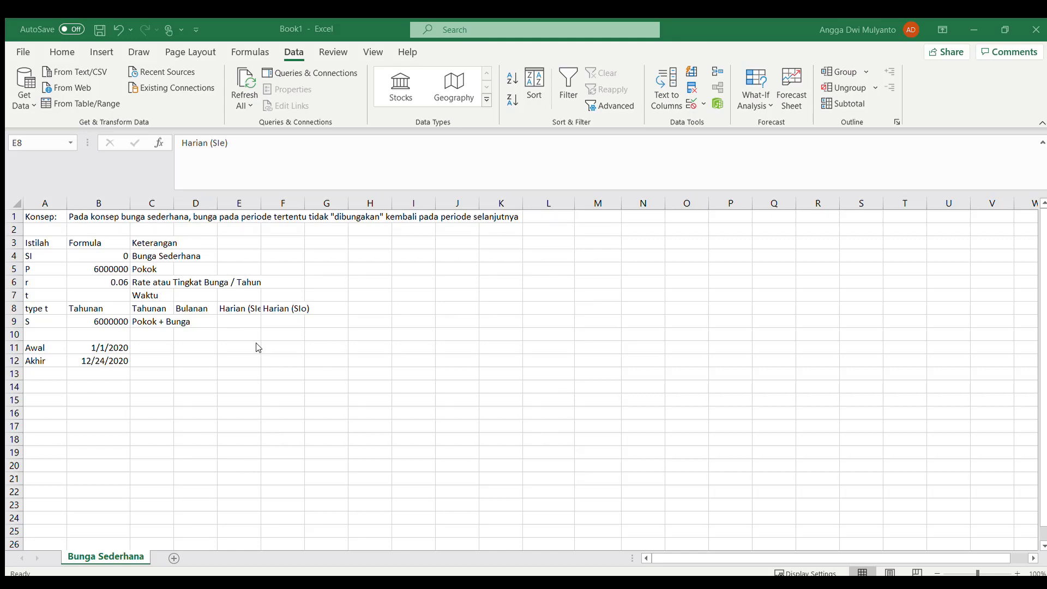
left_click(241, 312)
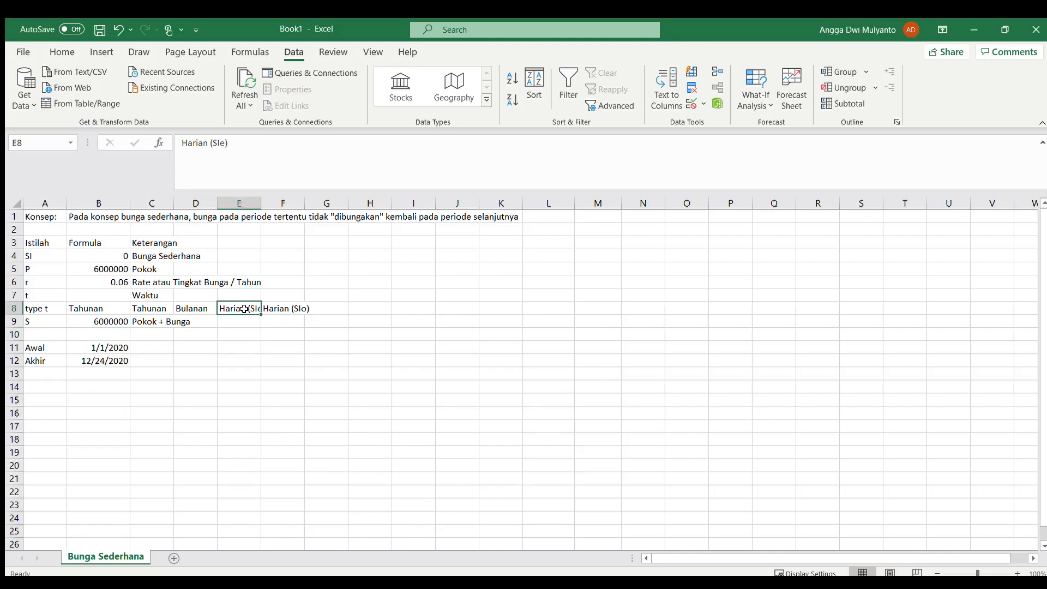
left_click(286, 309)
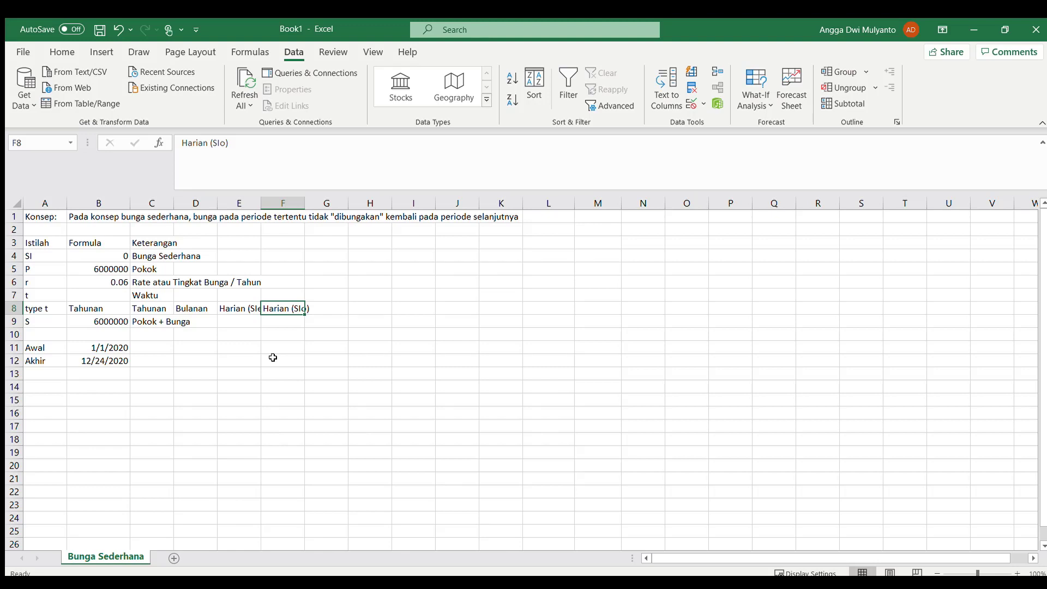
left_click(163, 338)
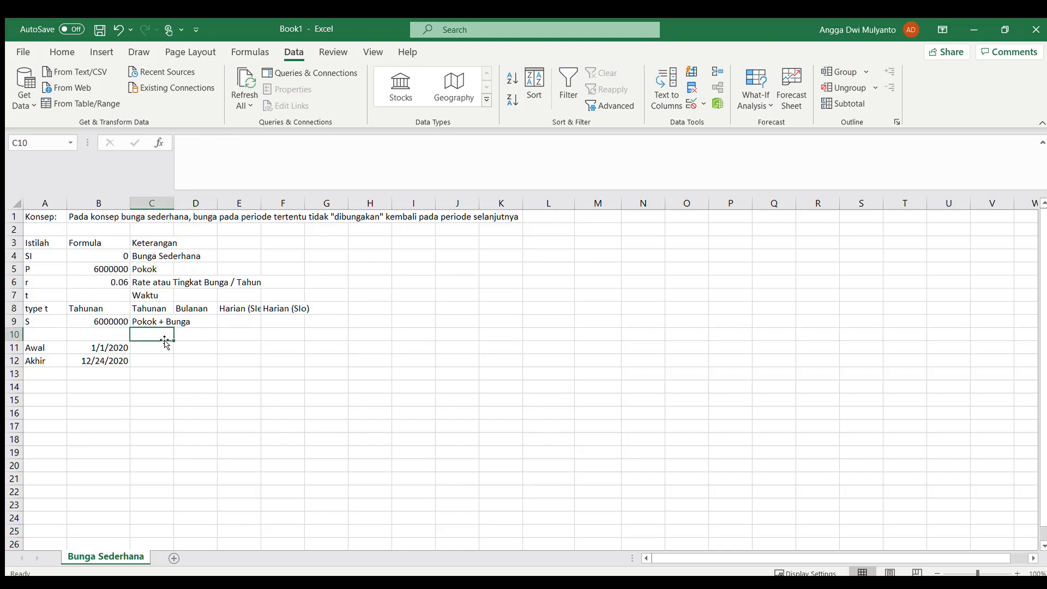
left_click(195, 311)
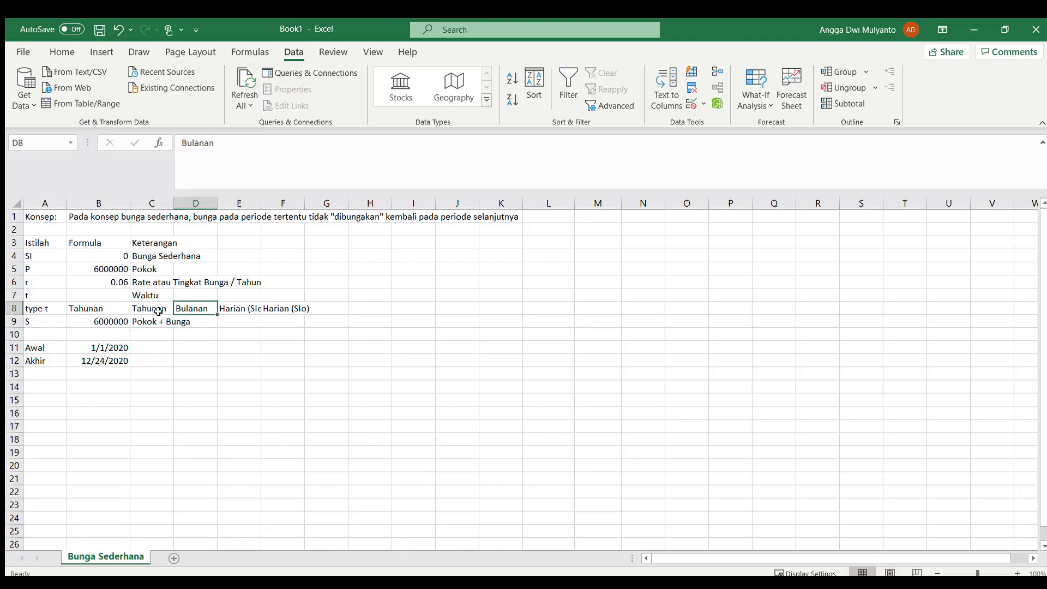
left_click(122, 297)
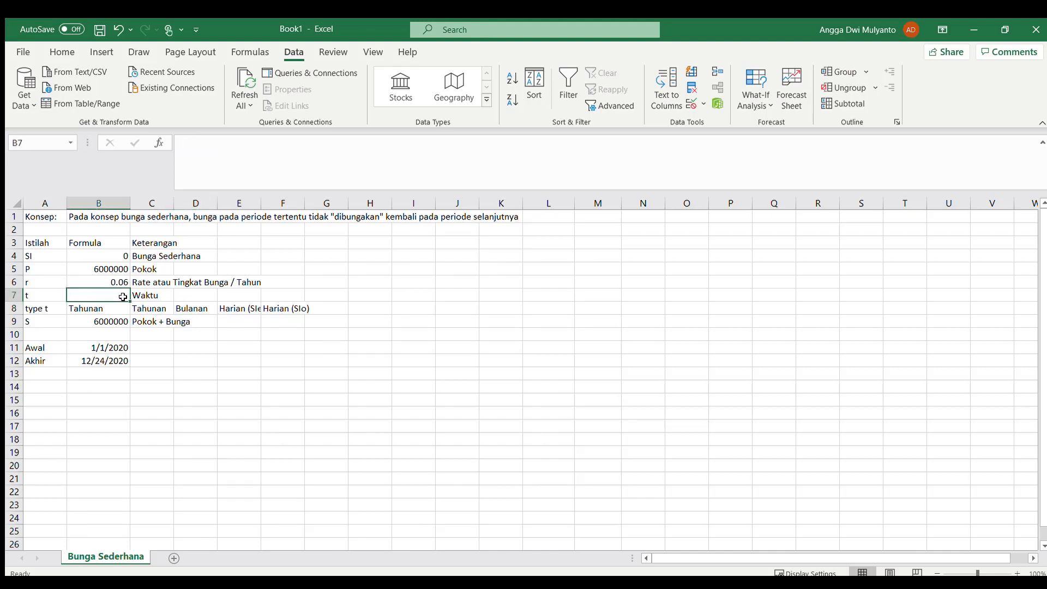
left_click(88, 308)
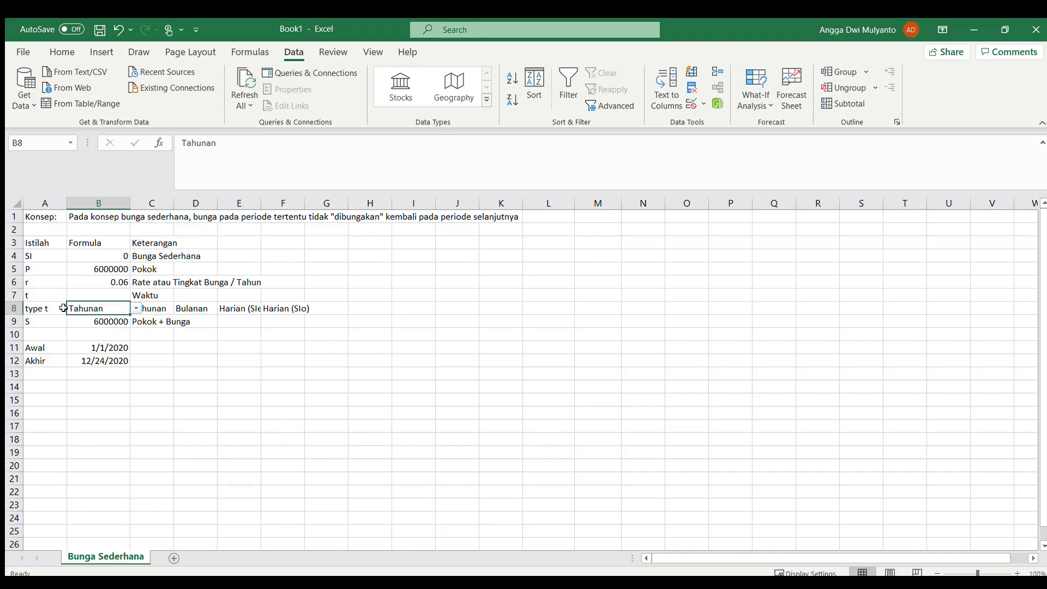
left_click(44, 308)
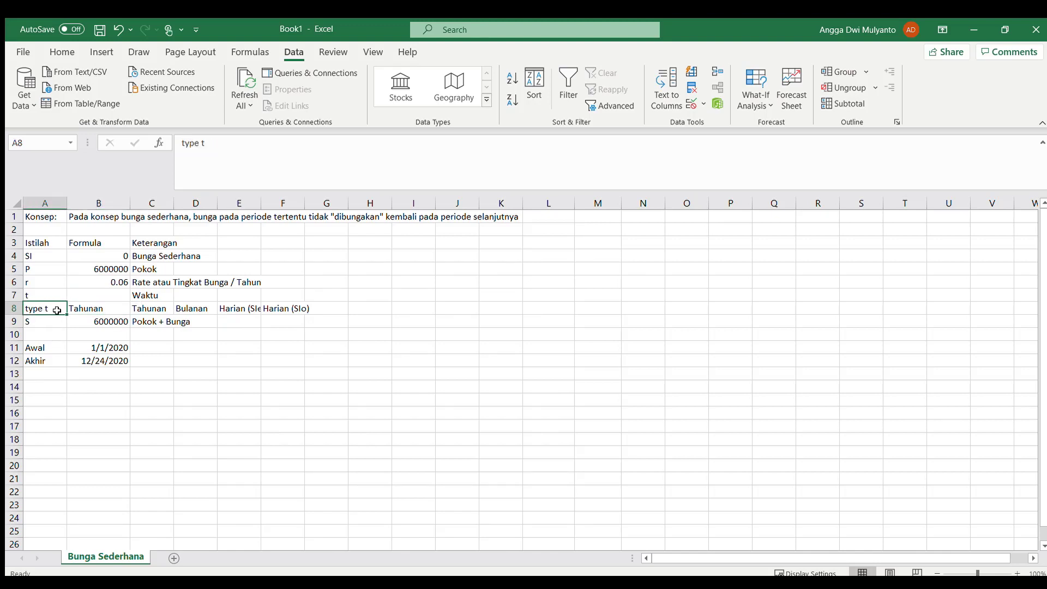
left_click(102, 309)
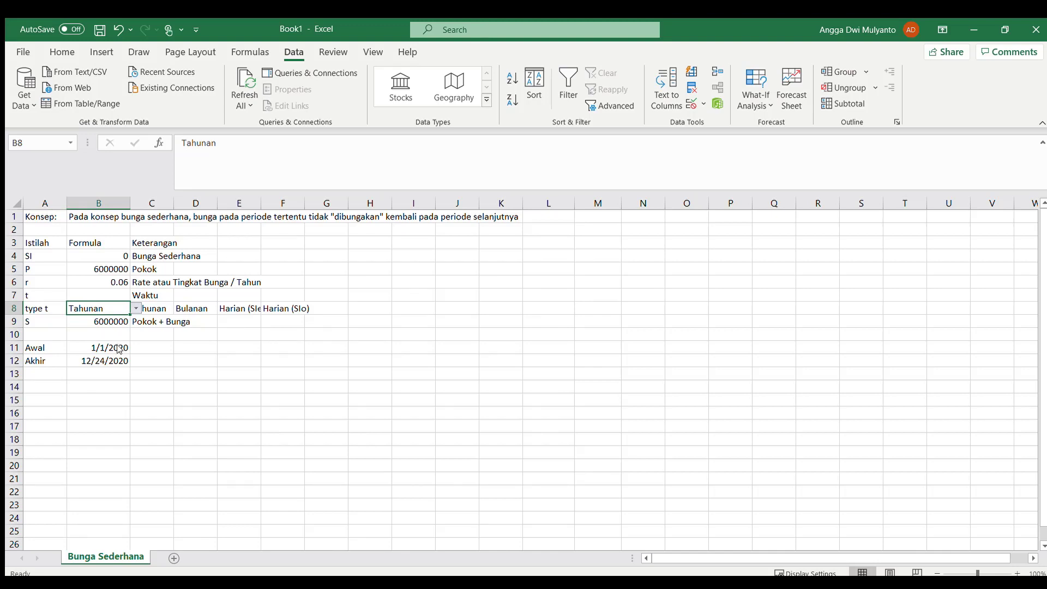
left_click(176, 362)
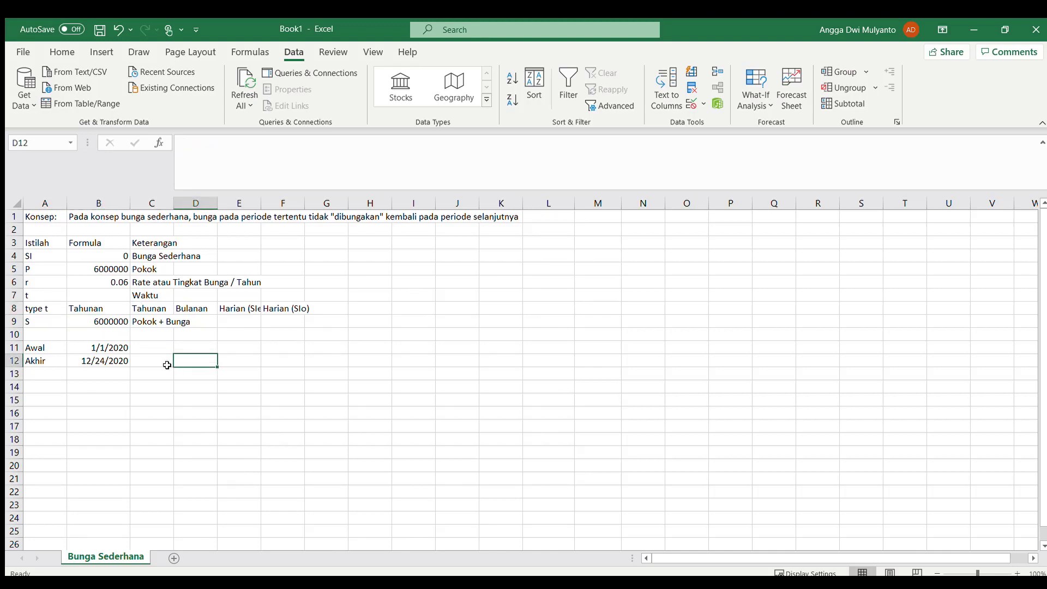
left_click(158, 372)
- Enter 1 as the time (t, Waktu) in cell B7
left_click(116, 295)
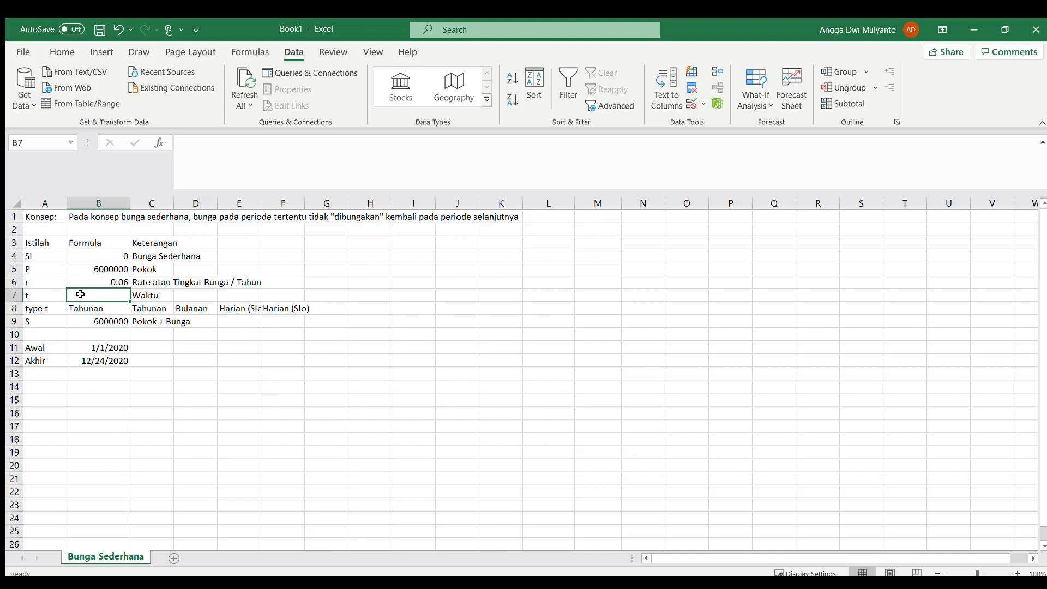
type("1")
left_click(94, 308)
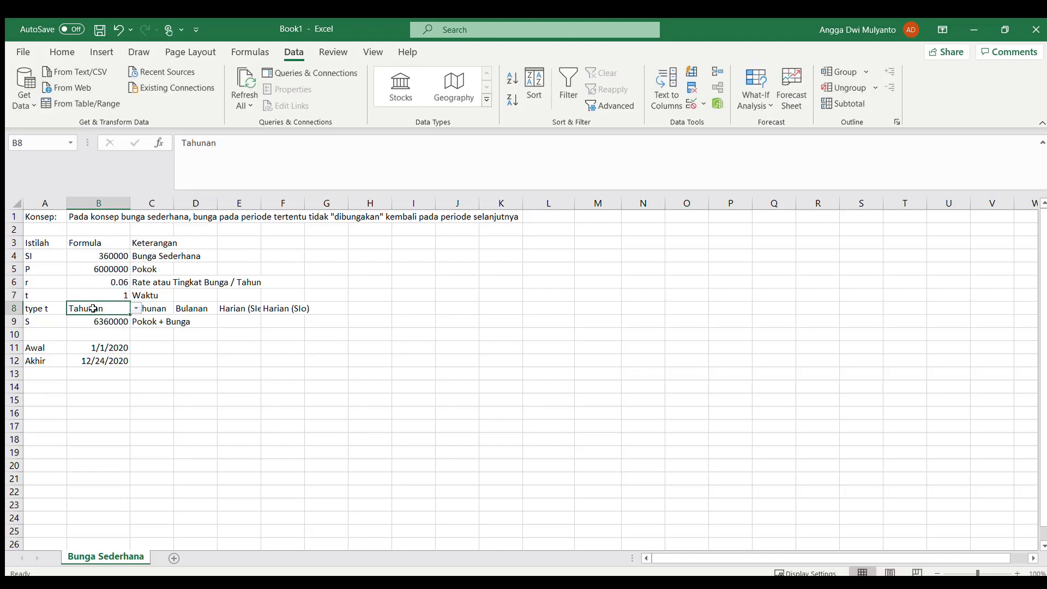
- Examine the simple-interest formula in B4, including its principal and rate references and the nested IF branches for each period type
left_click(109, 254)
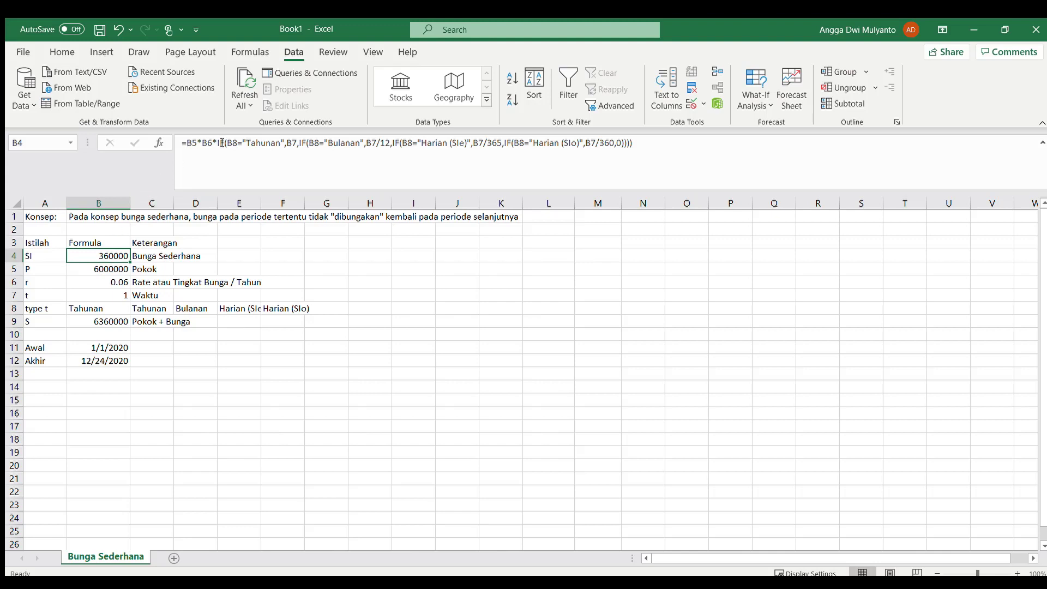
left_click(645, 149)
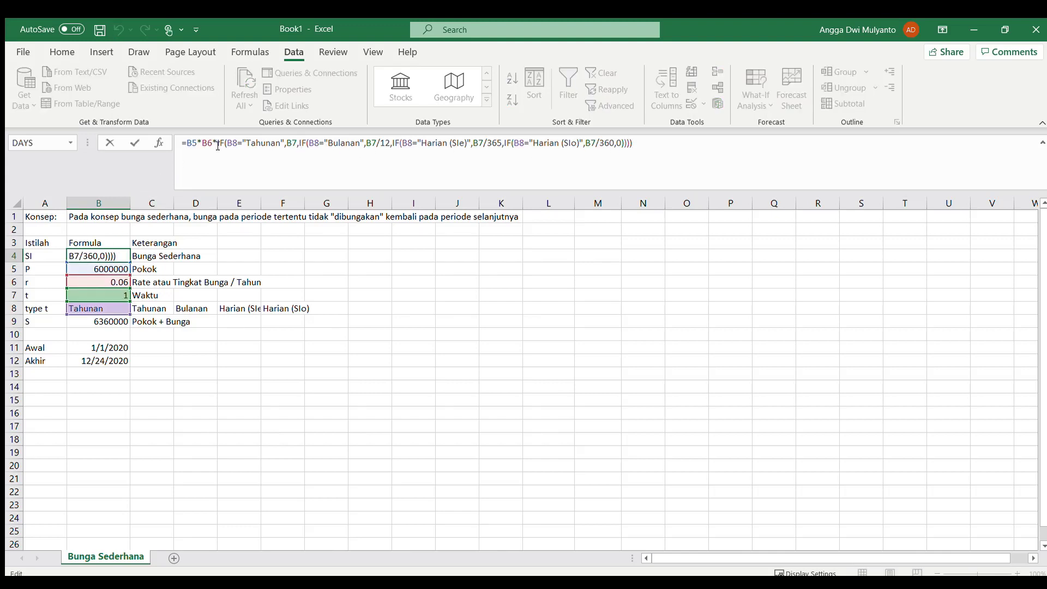
double_click(188, 143)
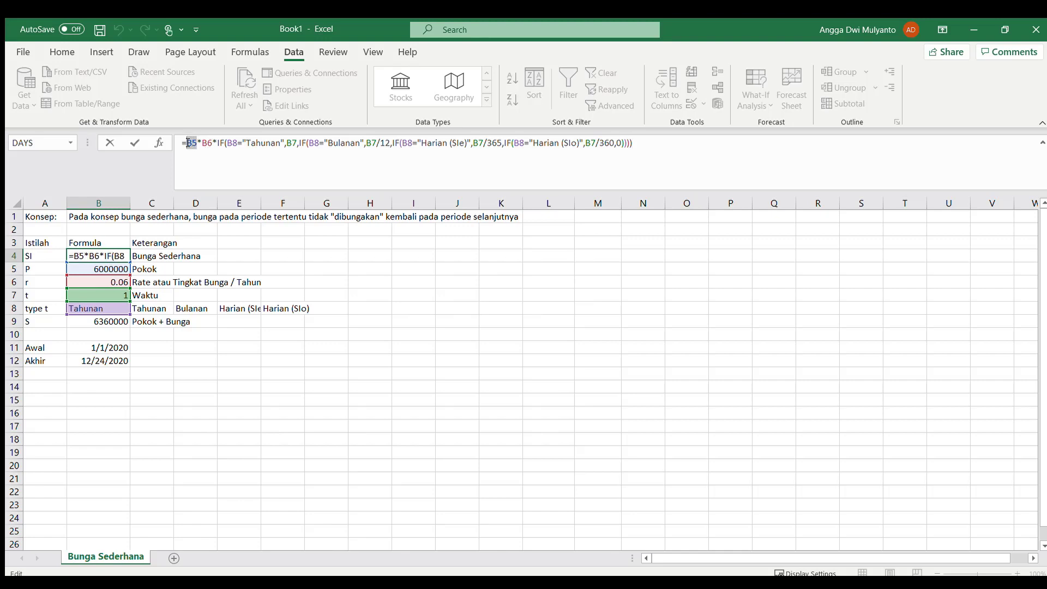
double_click(205, 143)
left_click(219, 145)
left_click_drag(284, 145, 297, 145)
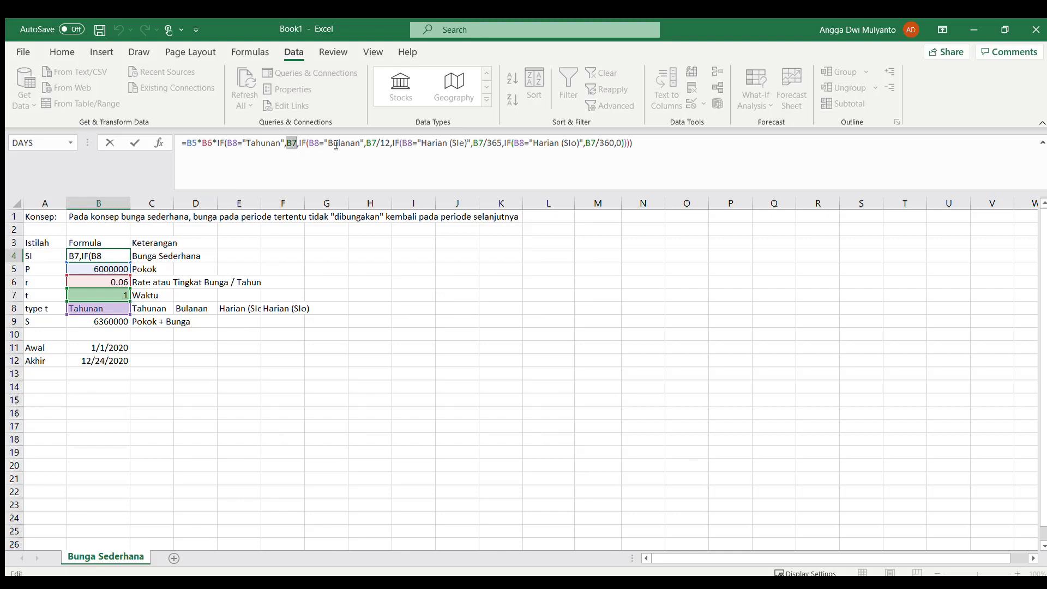
left_click_drag(367, 144, 390, 141)
left_click(475, 144)
left_click_drag(586, 144, 615, 145)
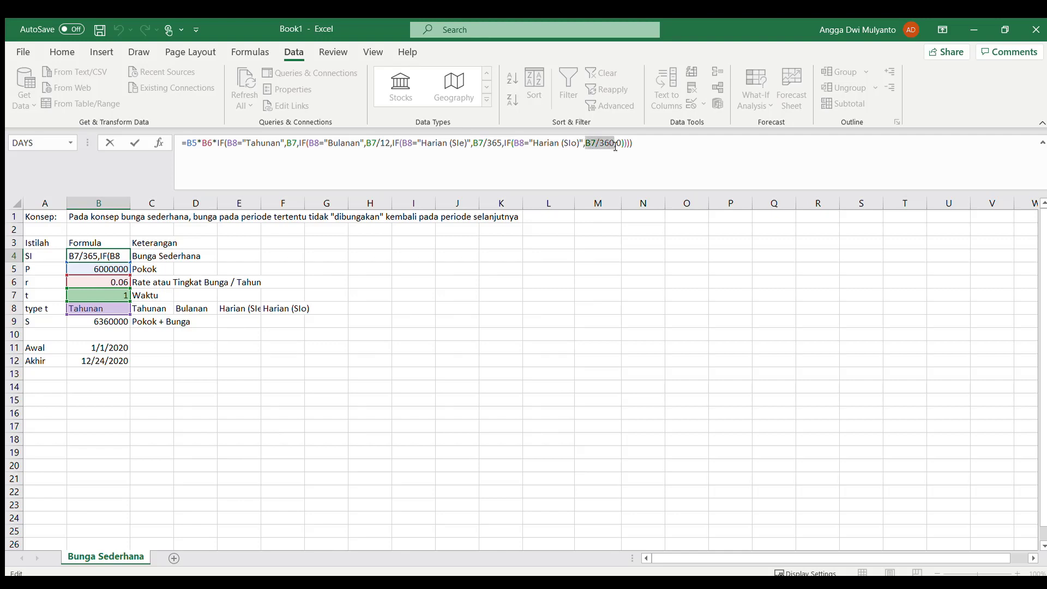
- Close the B4 interest formula and examine the Pokok + Bunga total formula in cell B9
left_click(645, 153)
key("Return")
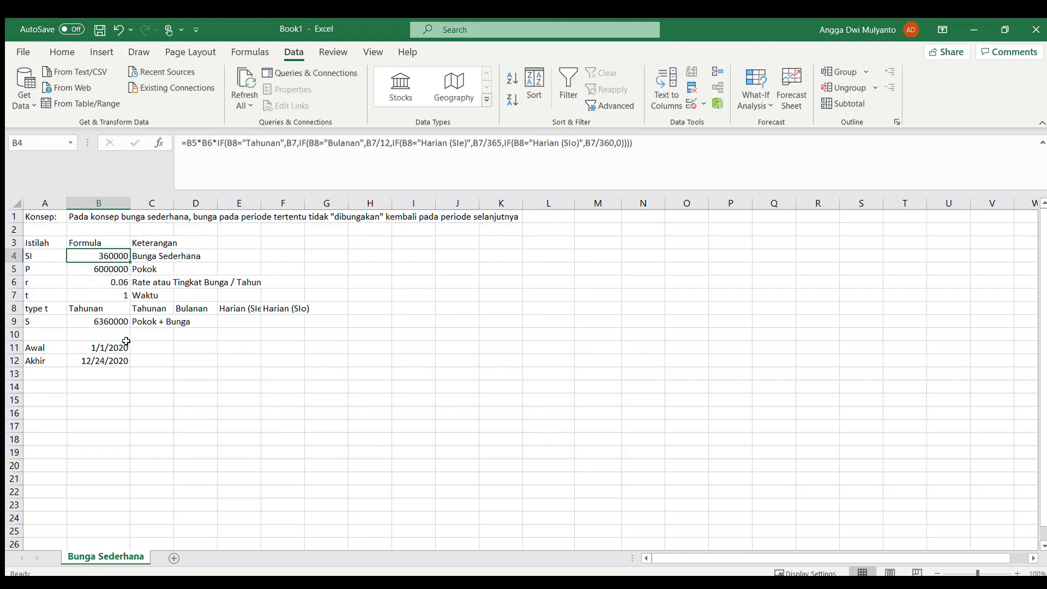
left_click(151, 319)
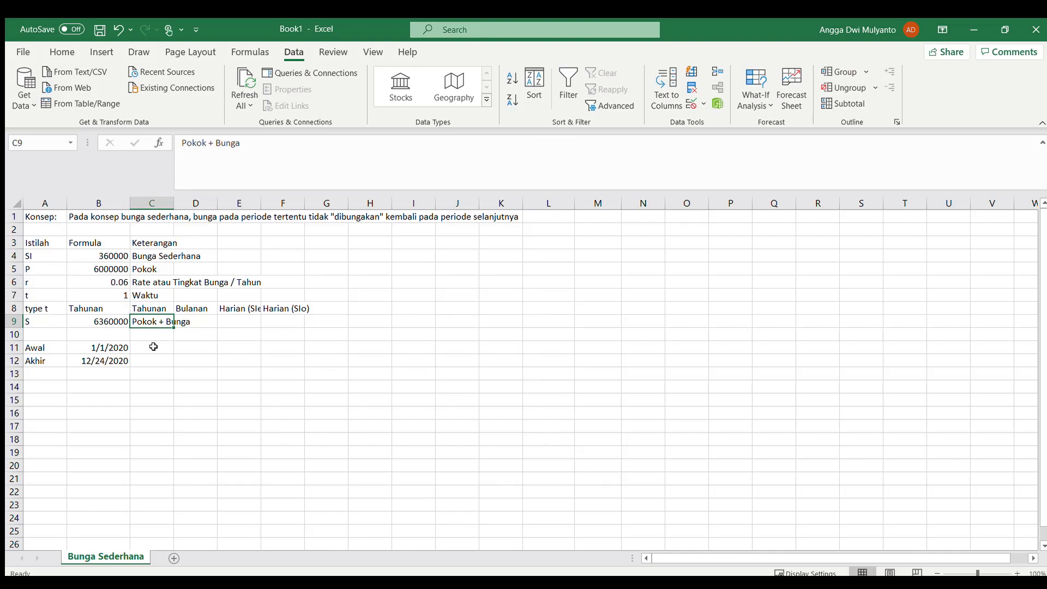
left_click(114, 321)
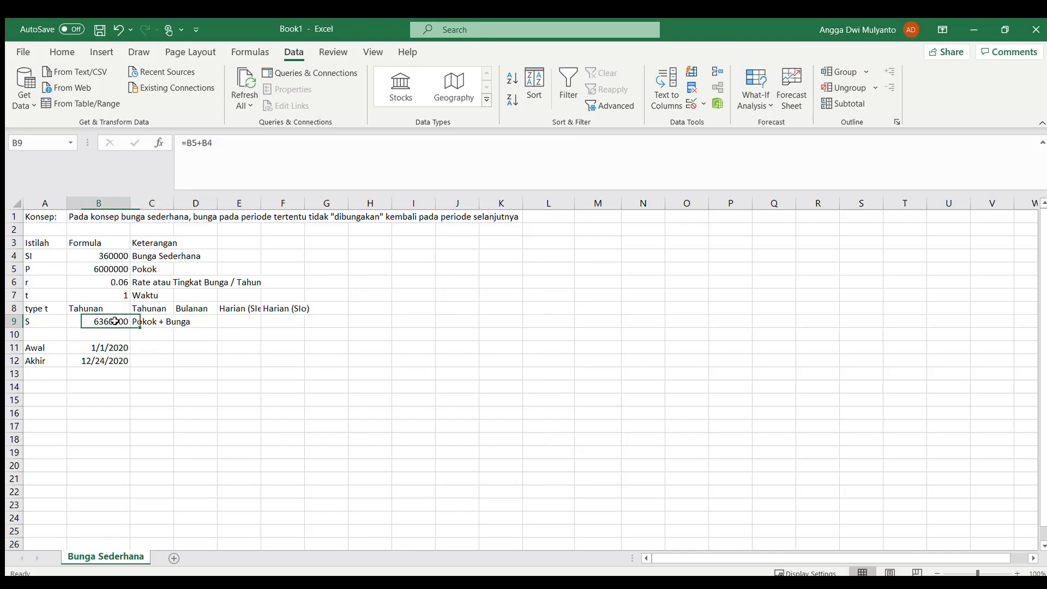
left_click(164, 323)
left_click(112, 323)
left_click(167, 369)
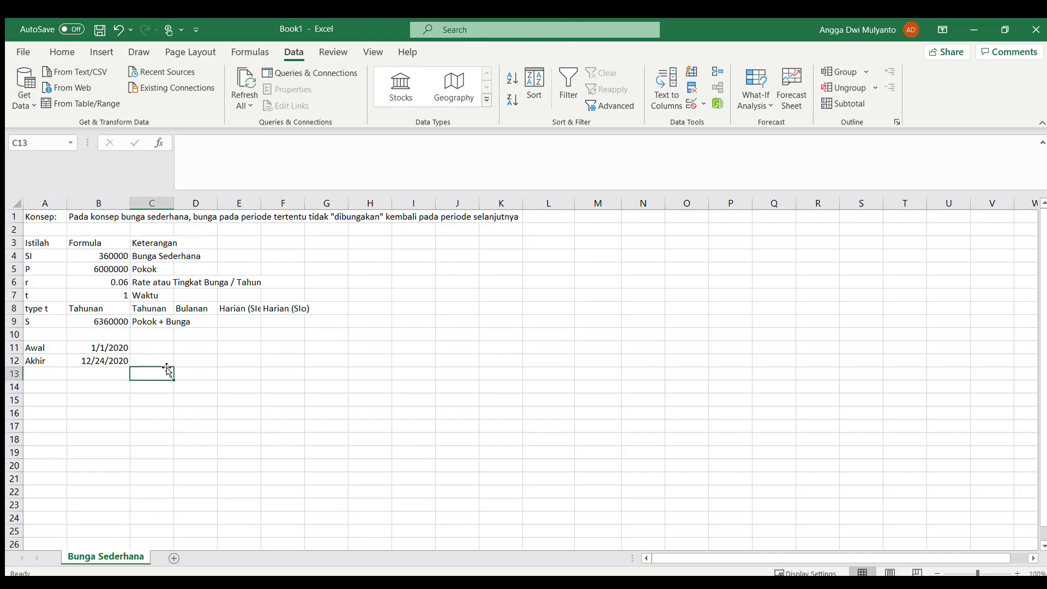
- Calculate the interest for 6 months by setting t in B7 to 6 and type t in B8 to Bulanan
left_click(116, 294)
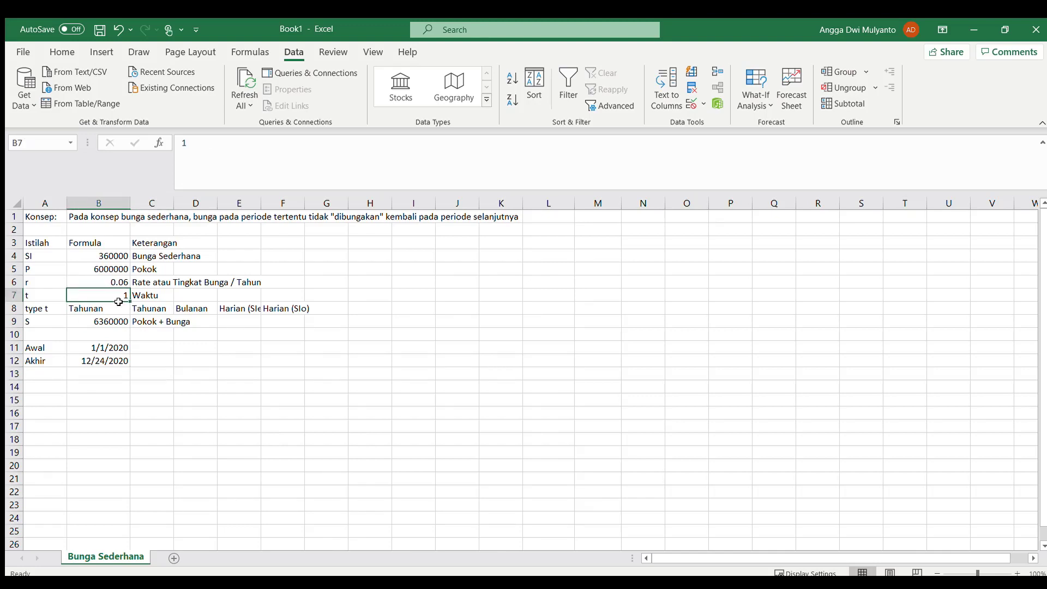
type("6")
left_click(119, 309)
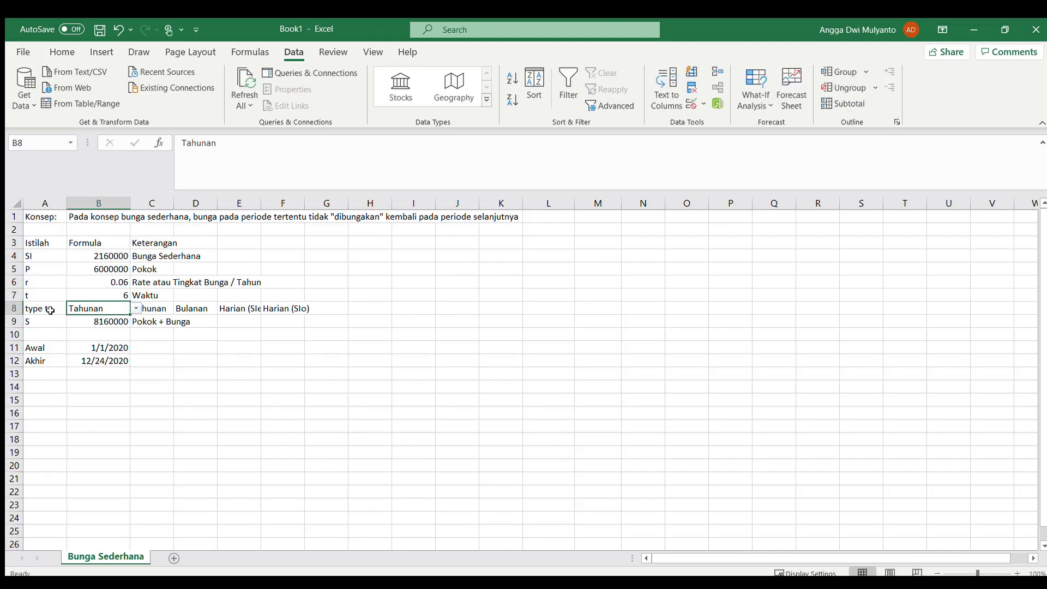
left_click(114, 323)
left_click(120, 332)
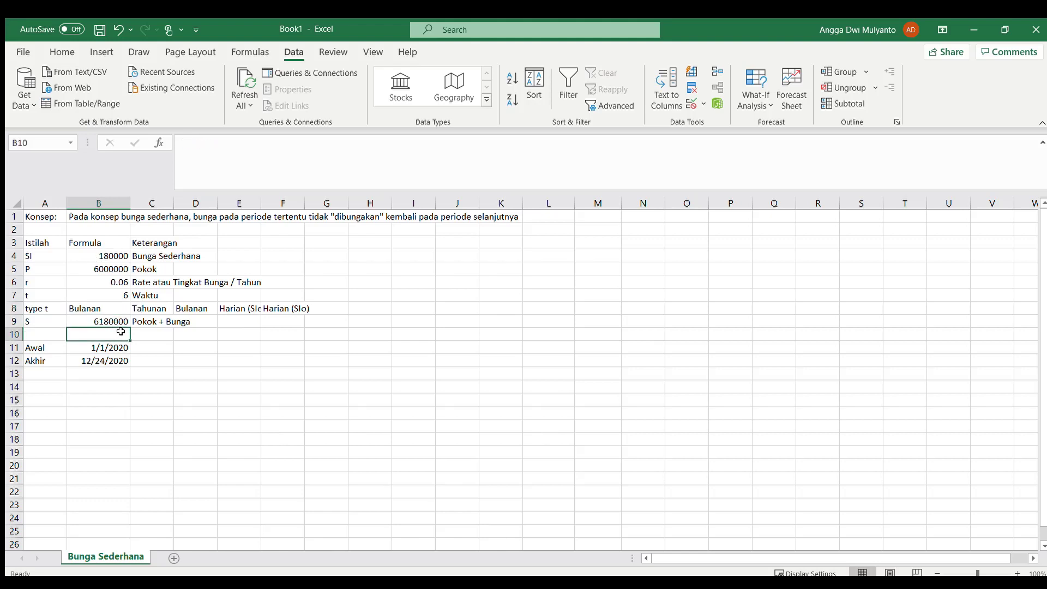
left_click(120, 255)
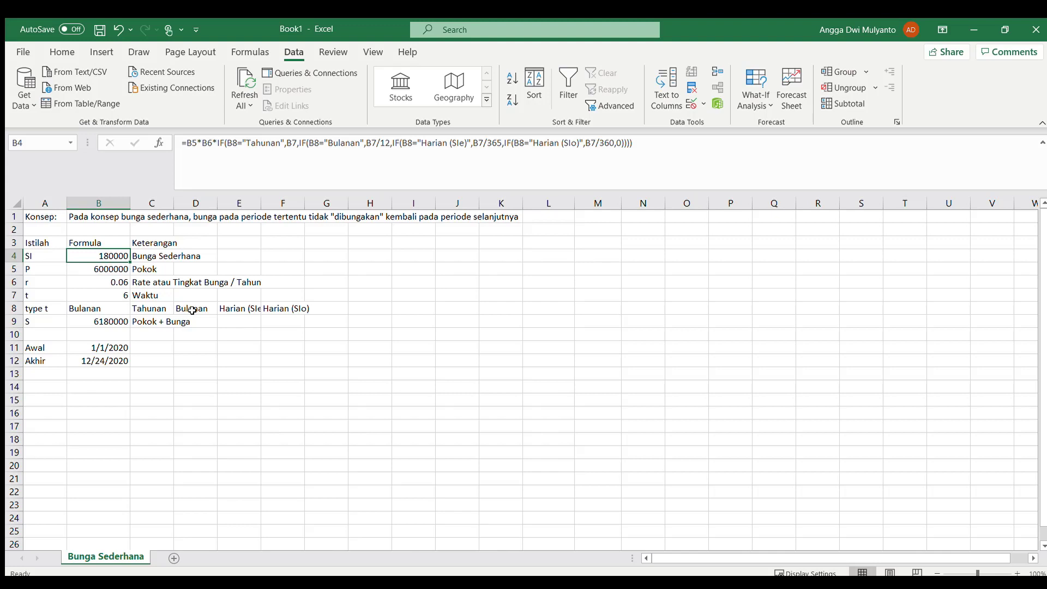
- Calculate the exact daily interest by setting t in B7 to 200 and type t in B8 to Harian (SIe)
left_click(228, 307)
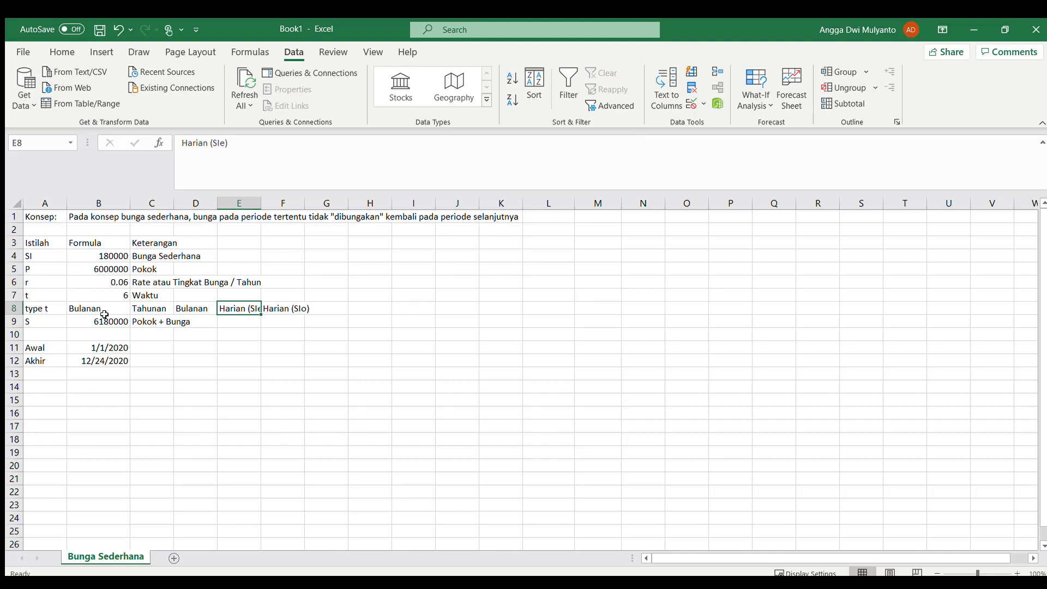
left_click(109, 291)
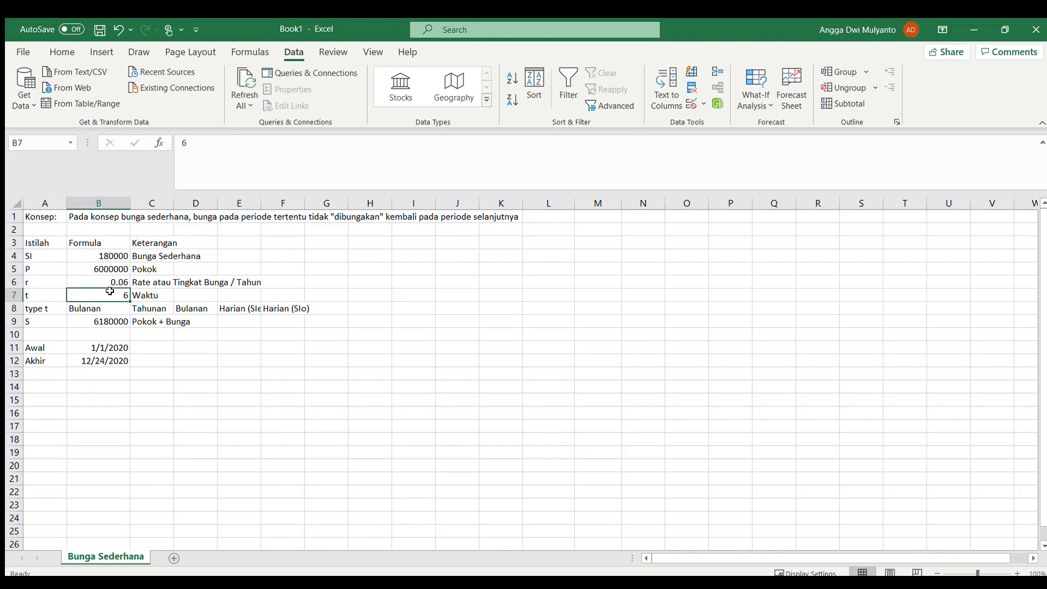
type("200")
key("Return")
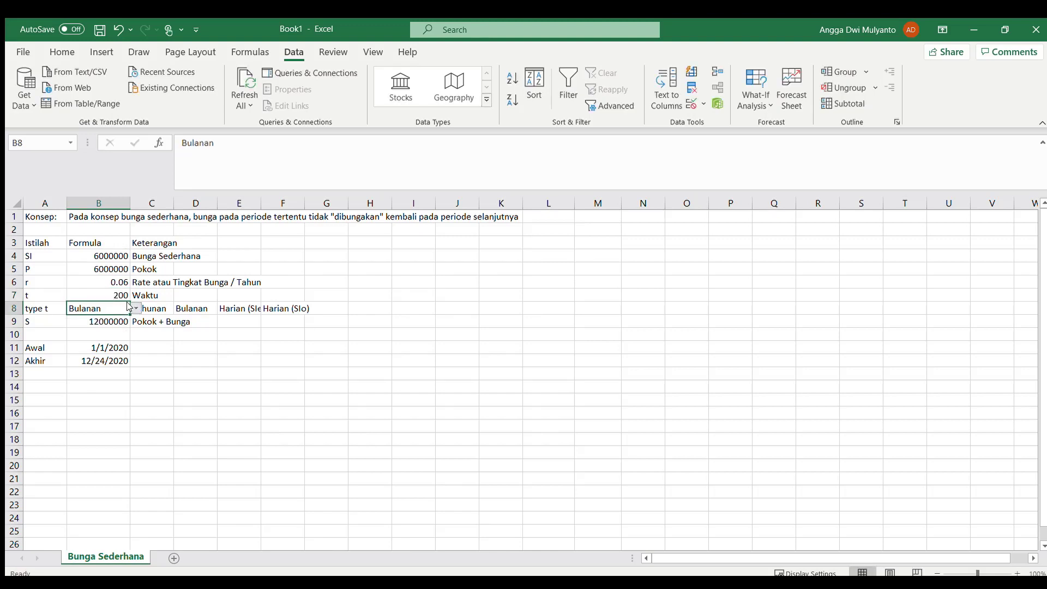
left_click(110, 334)
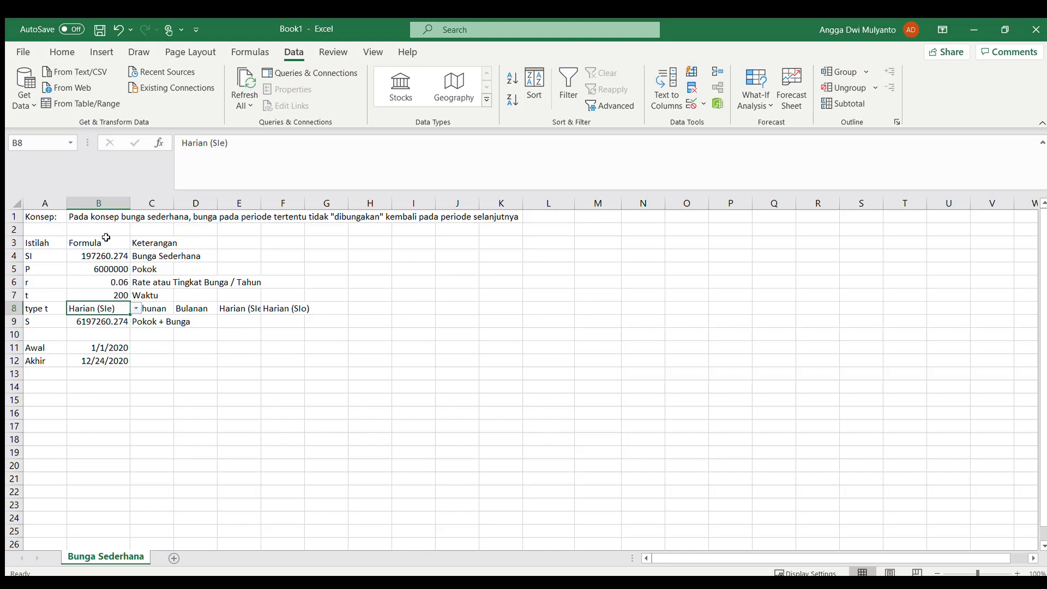
left_click(117, 255)
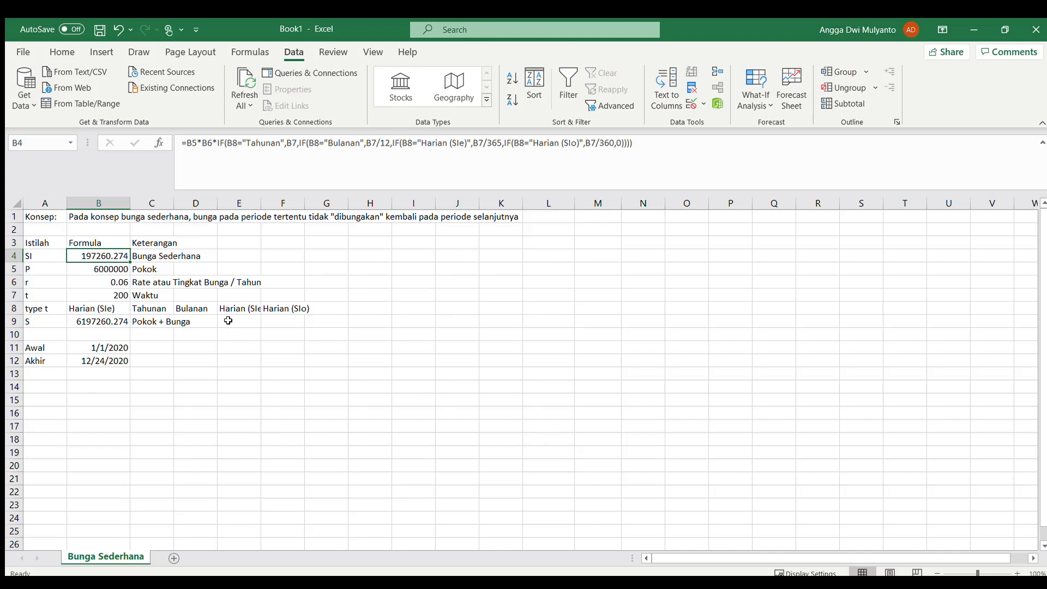
- Change the period type in cell B8 to Harian (SIo)
left_click(119, 307)
left_click(134, 308)
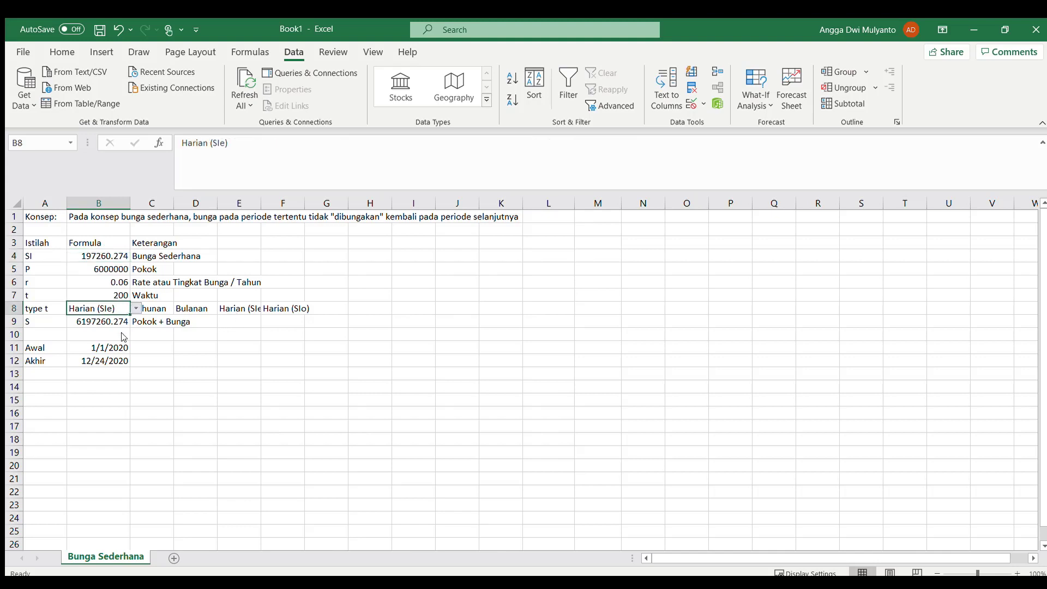
left_click(120, 341)
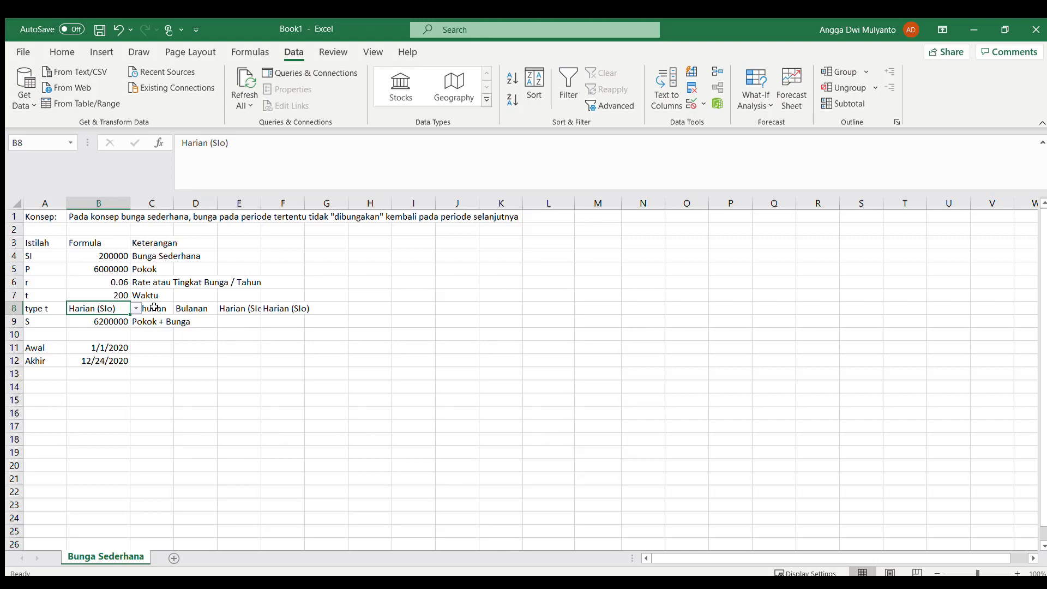
- Calculate the time t in B7 from the Akhir and Awal dates with the formula =DAYS(B12,B11)
left_click(101, 348)
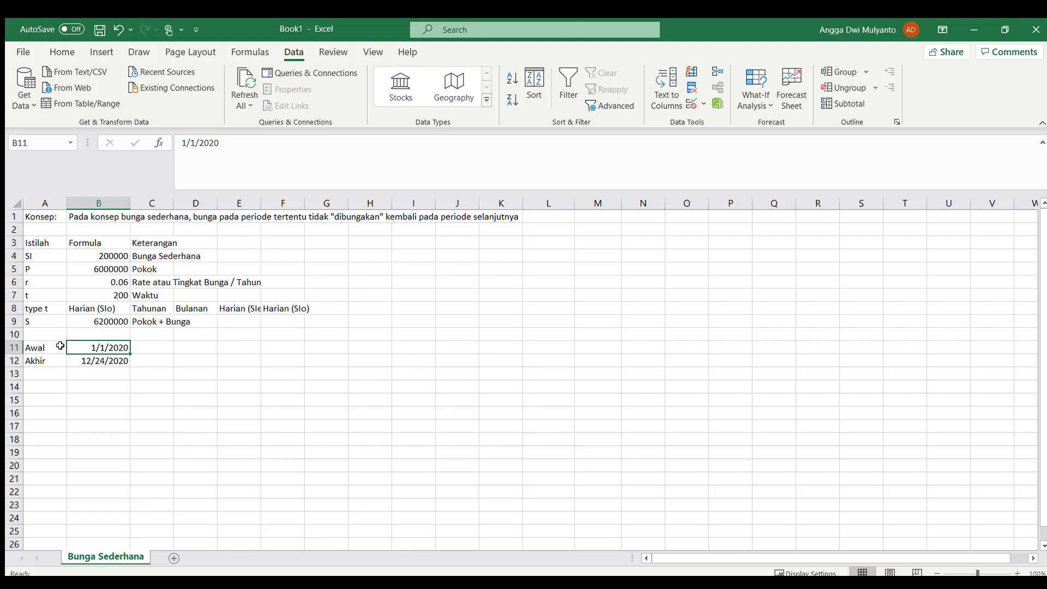
left_click(114, 362)
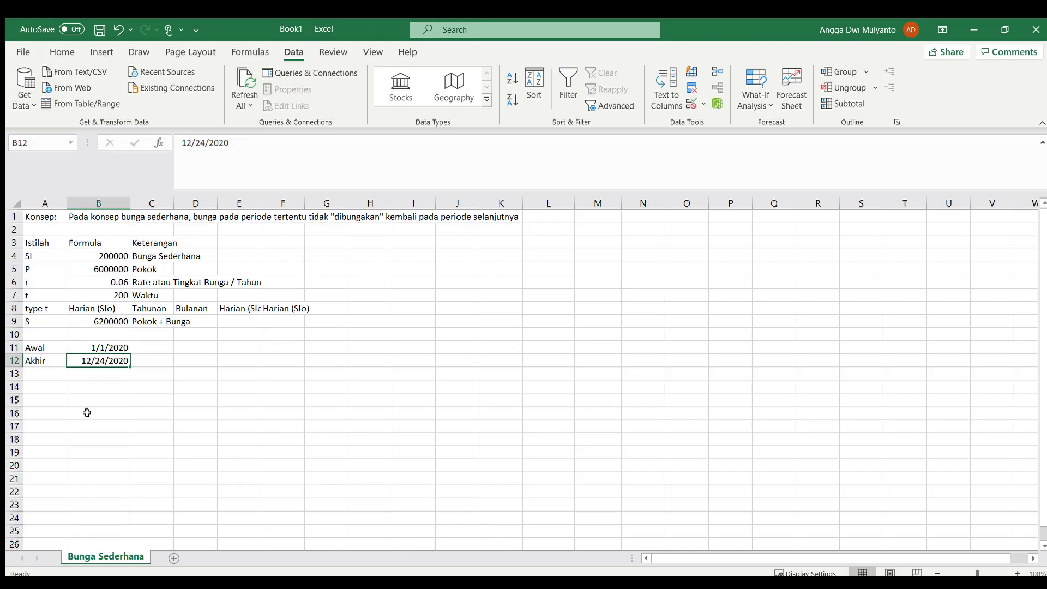
left_click(96, 292)
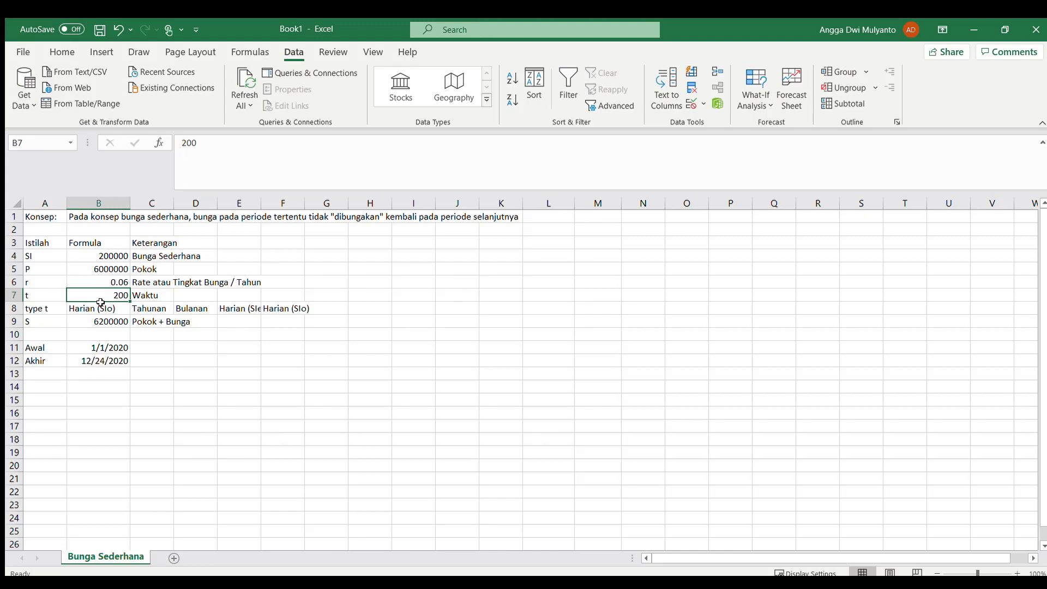
type("=")
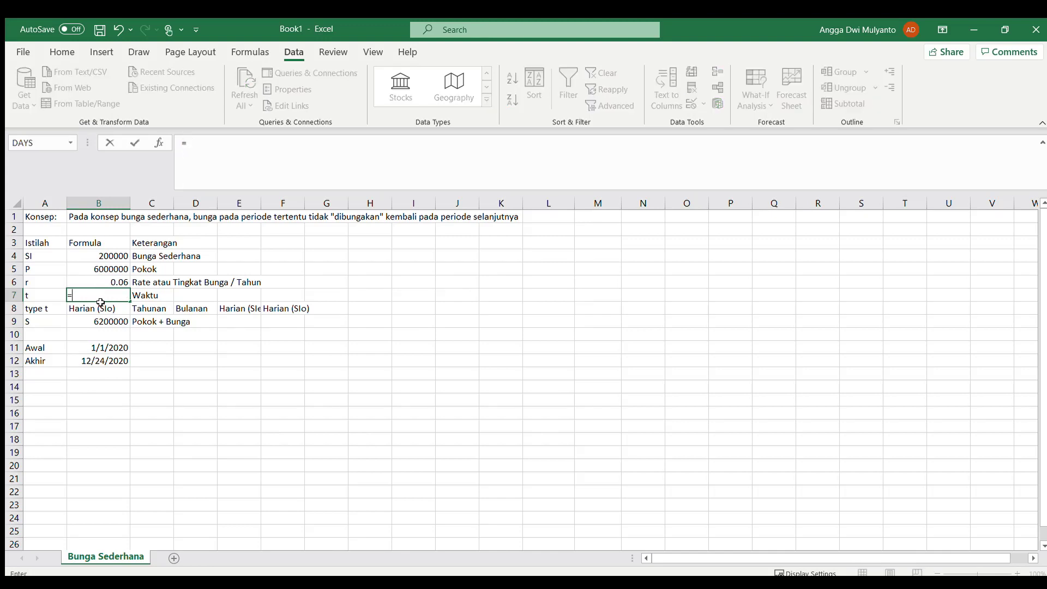
type("da")
key("Tab")
key("Down")
key("Down")
key("Down")
key("Down")
key("Down")
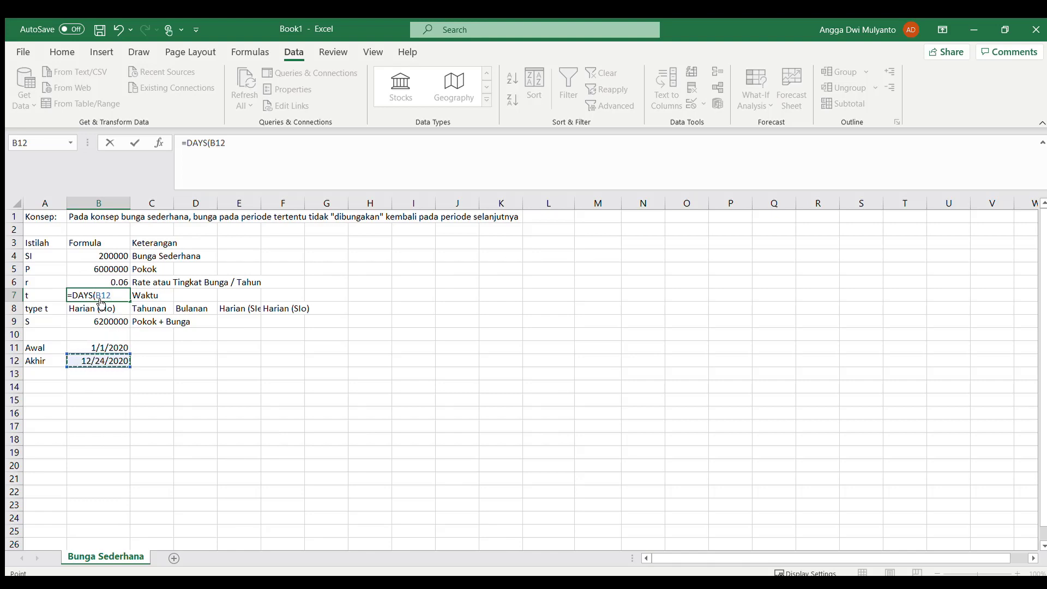
type(",")
key("Down")
key("Down")
key("Down")
key("Down")
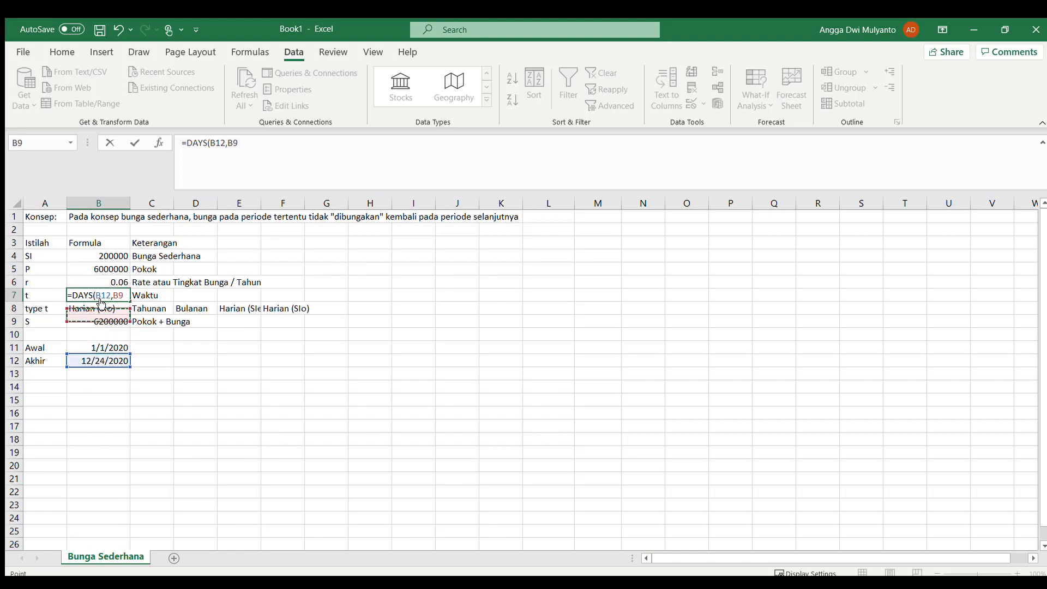
key("Return")
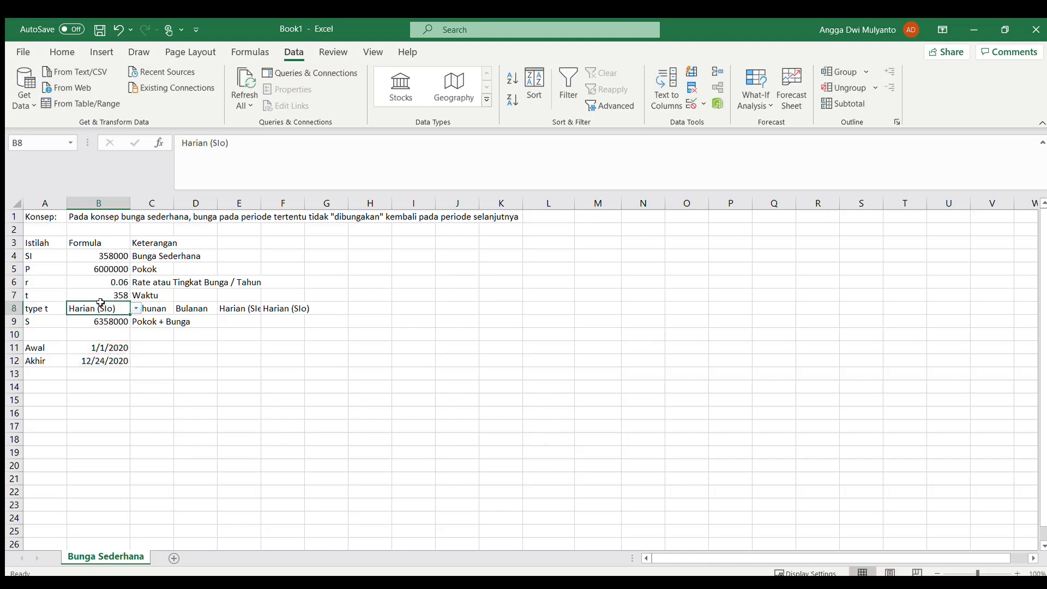
- Examine the DAYS formula in B7 and the Awal and Akhir dates in B11 and B12 that it uses
key("Up")
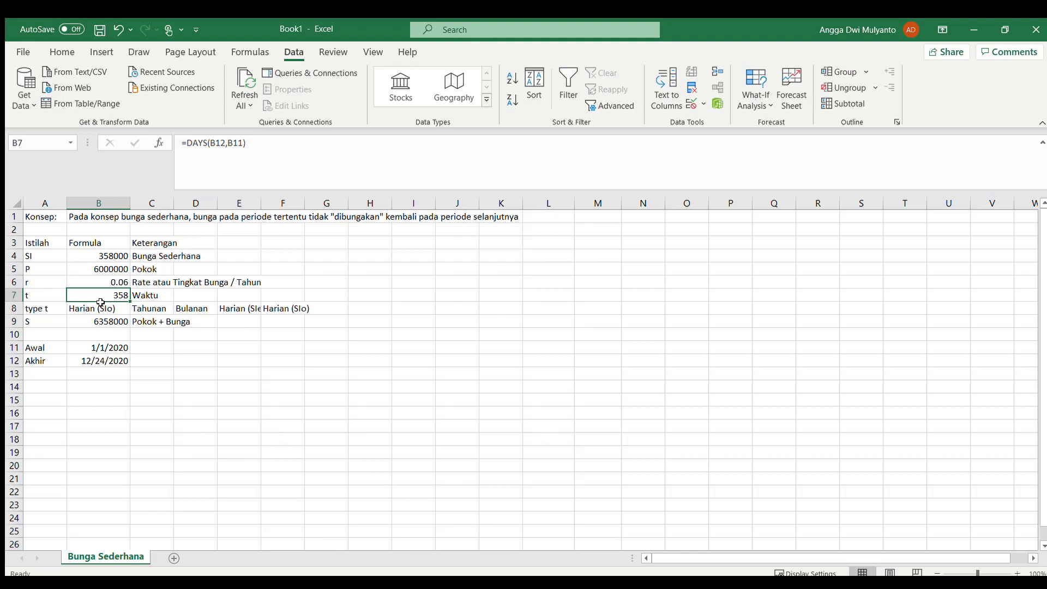
key("Down")
key("Down")
key("Down")
key("Down")
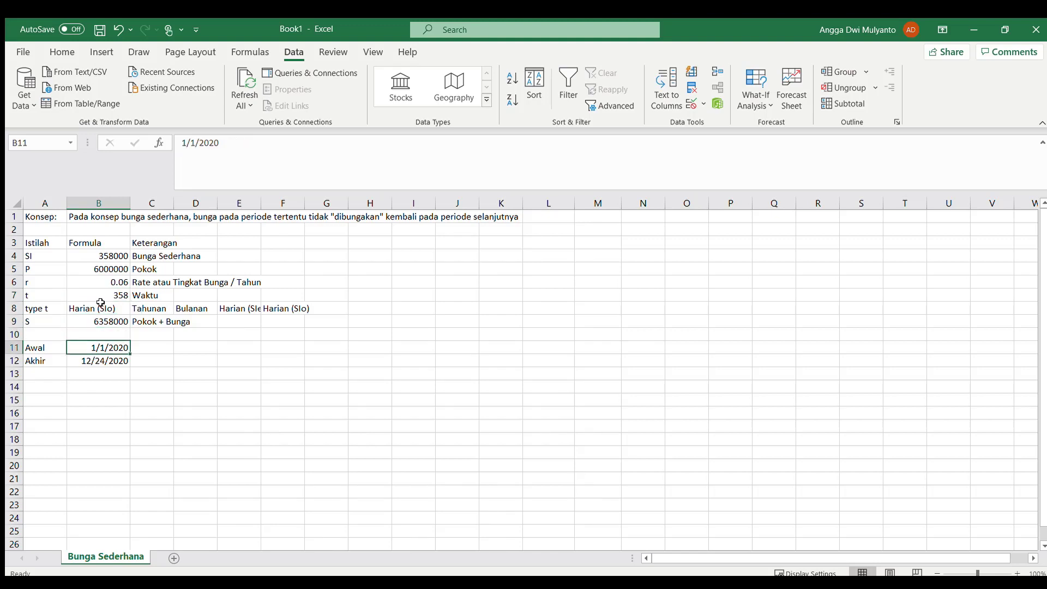
key("Down")
key("Up")
key("Up")
key("Up")
key("Up")
key("Up")
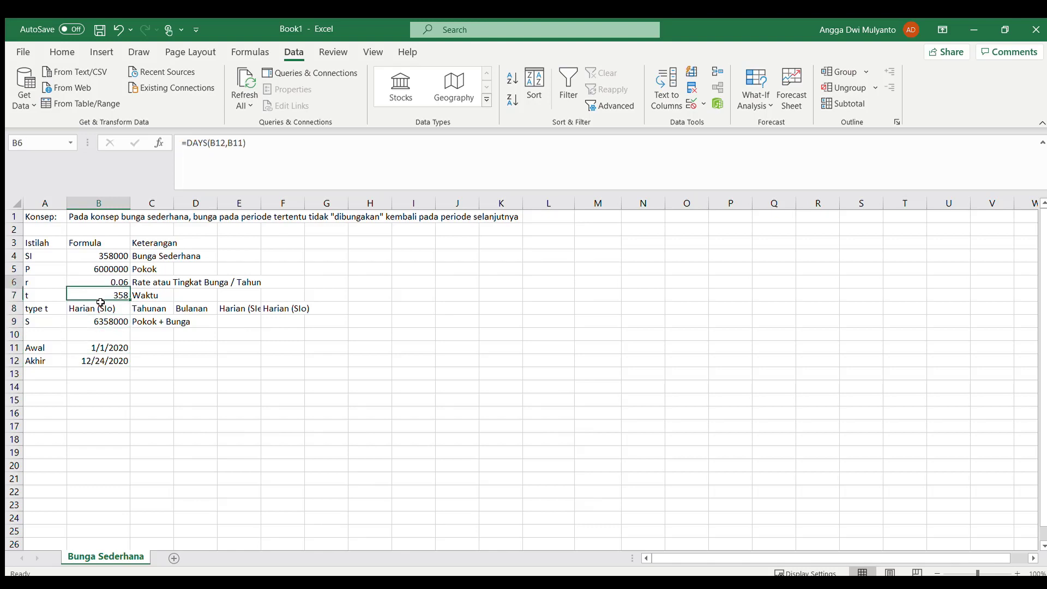
- Examine the interest (SI) in B4 and the principal-plus-interest total (S) in B9 for the date-based period
key("Up")
key("Up")
key("Up")
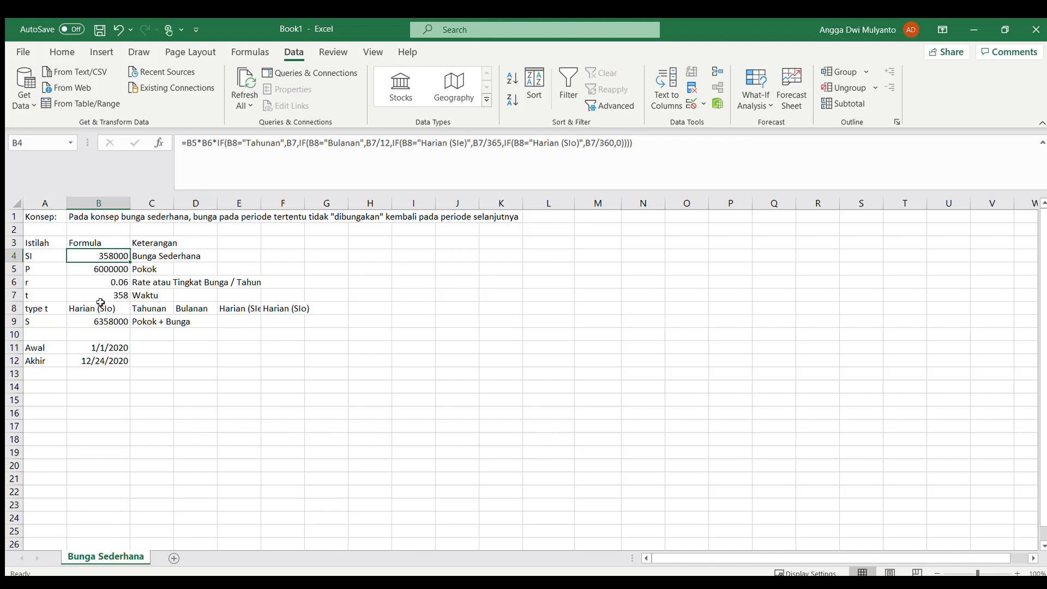
key("Down")
key("Down")
key("Down")
key("Down")
key("Down")
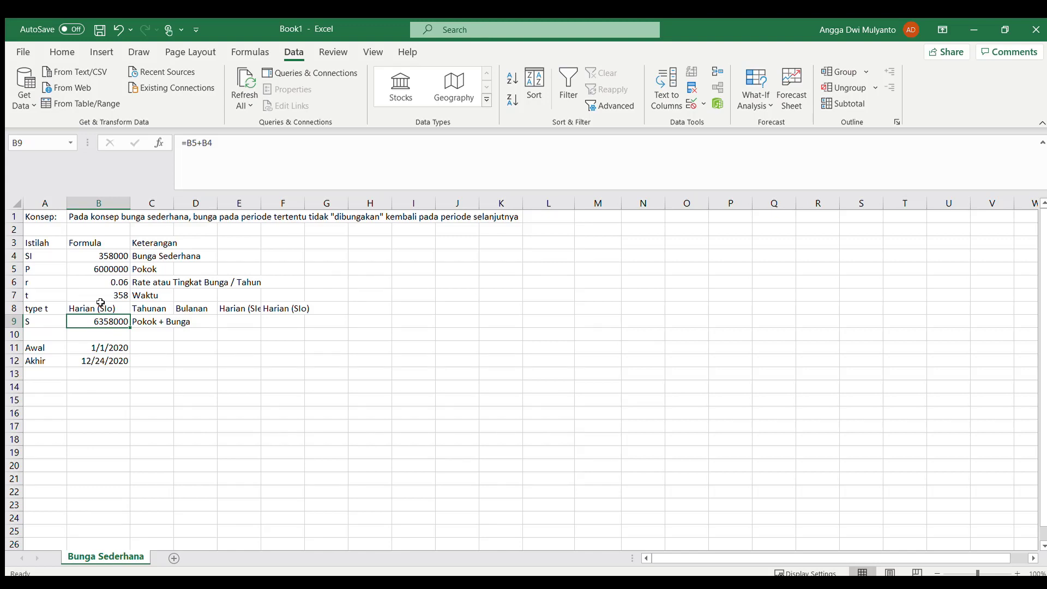
left_click(170, 334)
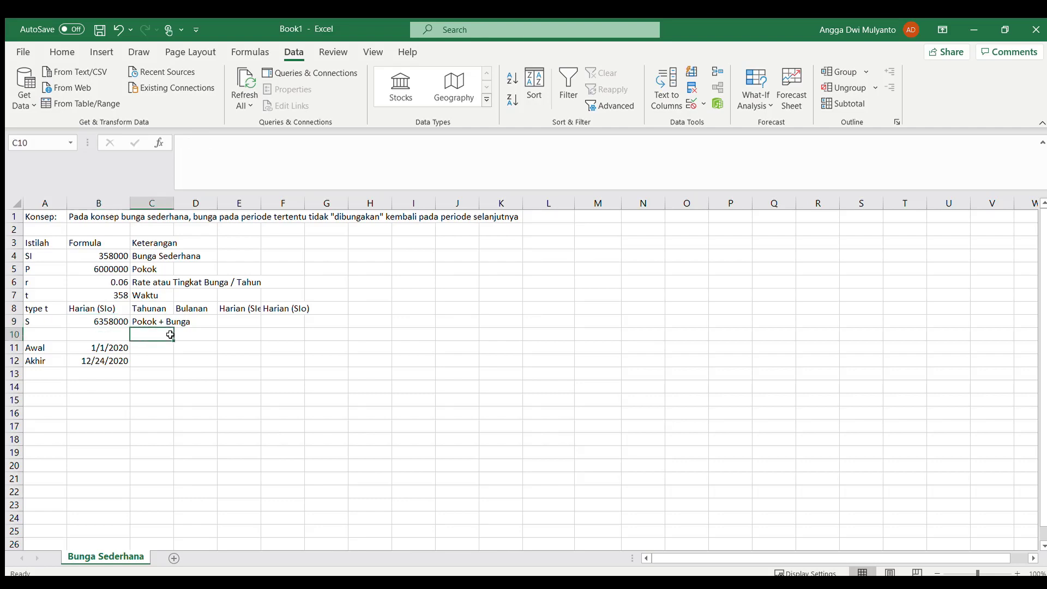